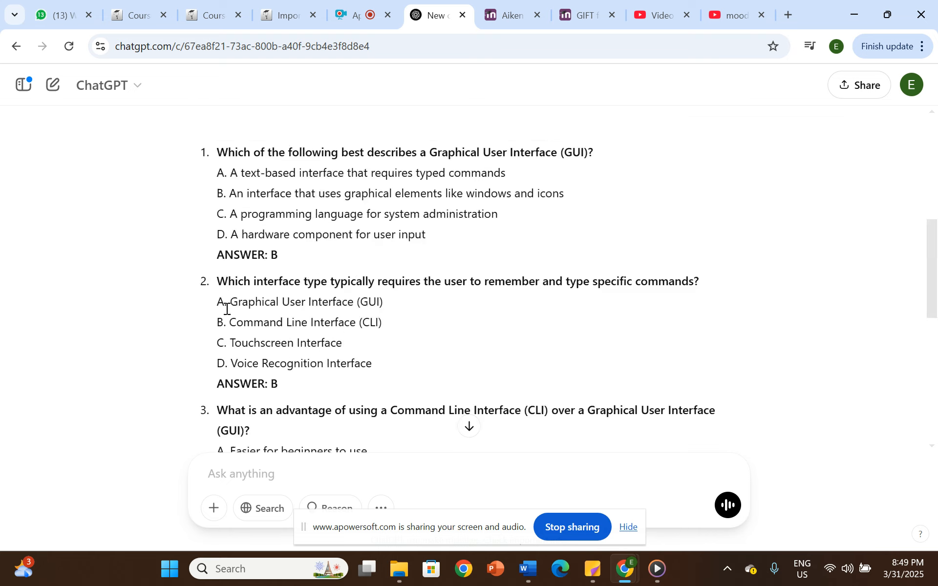
- Copy the full response with the five GUI/CLI quiz questions and paste it into a new blank Word document
scroll(274, 268, "down", 9)
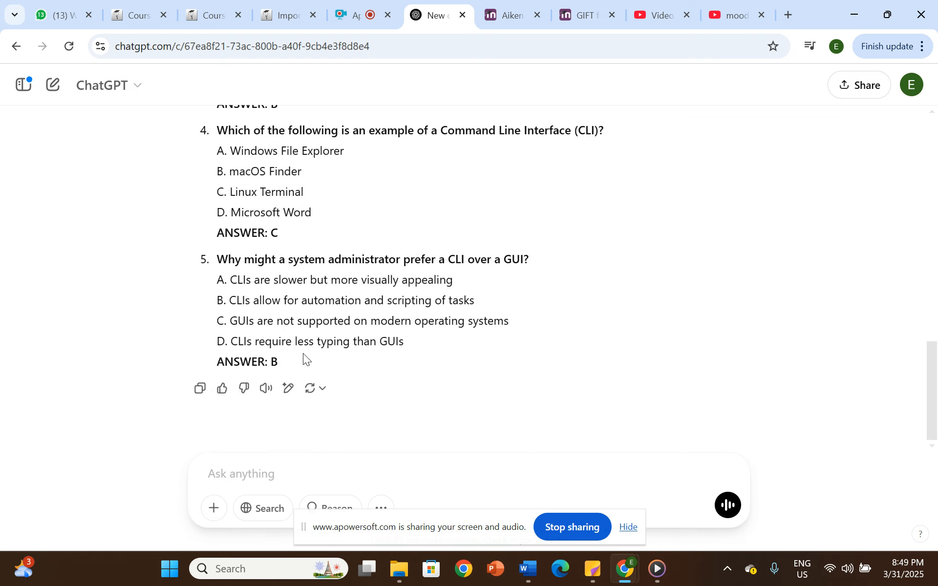
left_click(201, 389)
mouse_move(528, 570)
left_click(532, 537)
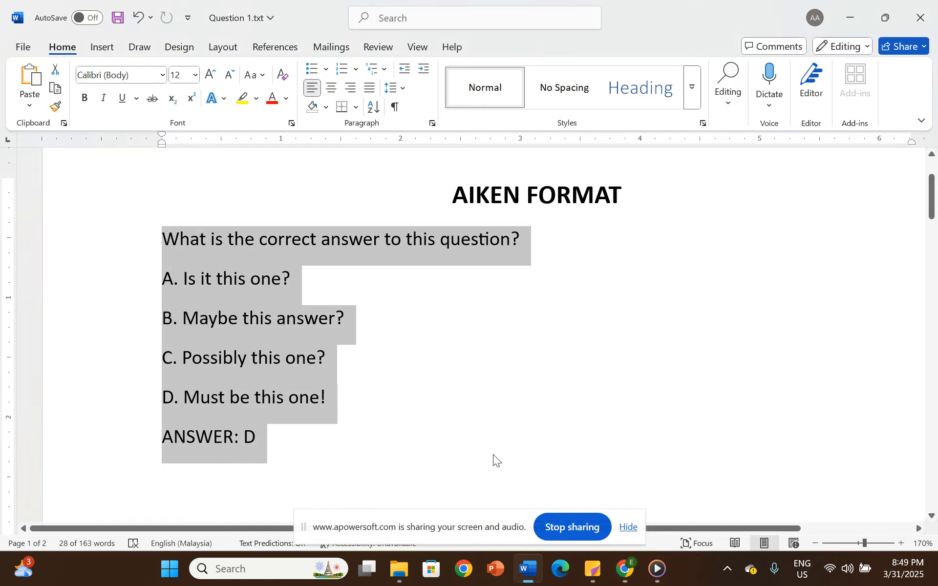
key("ctrl+n")
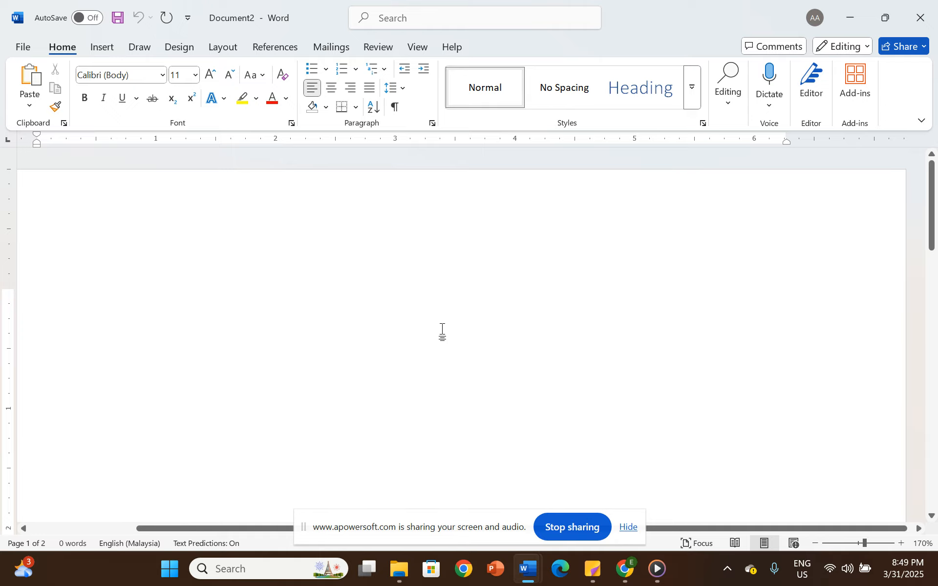
key("ctrl+v")
- Remove the automatic list numbering from each of the five pasted questions, keeping the question text and answer options
scroll(310, 279, "up", 10)
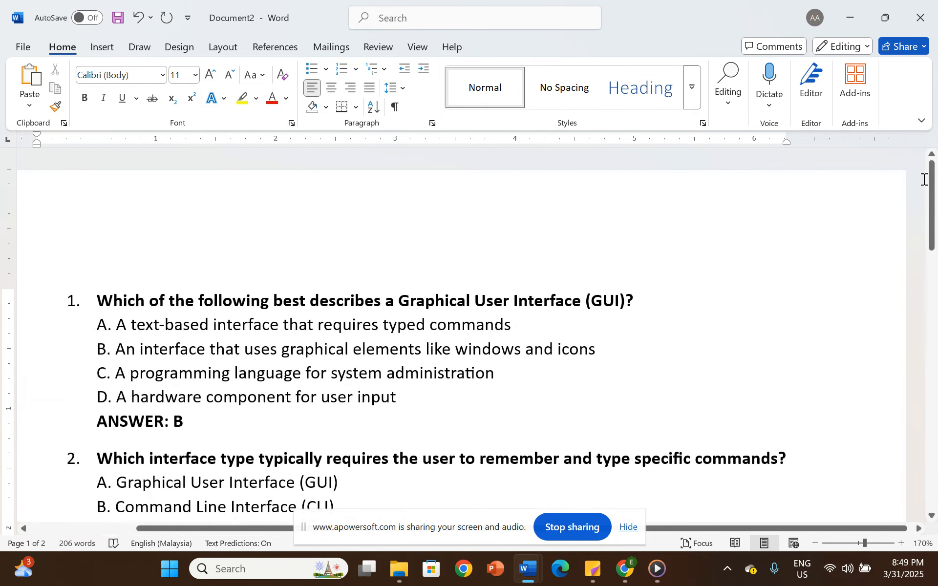
left_click(97, 302)
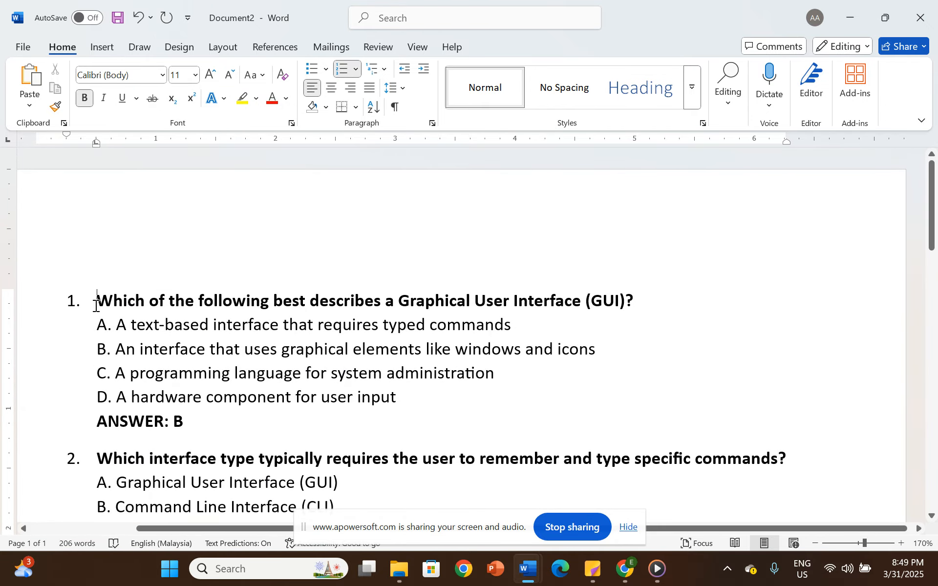
key("BackSpace")
left_click(98, 458)
key("BackSpace")
scroll(195, 388, "down", 3)
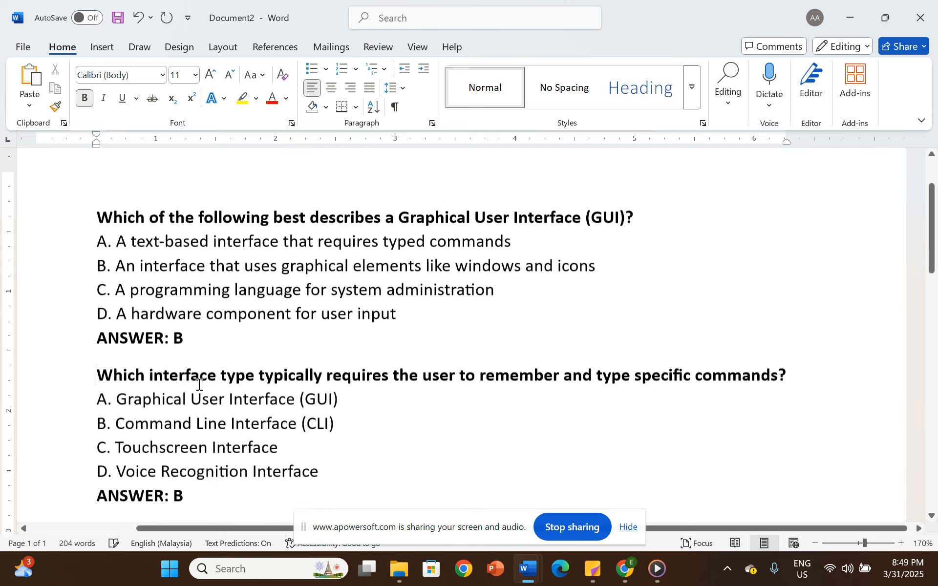
left_click(98, 499)
key("BackSpace")
scroll(193, 444, "down", 3)
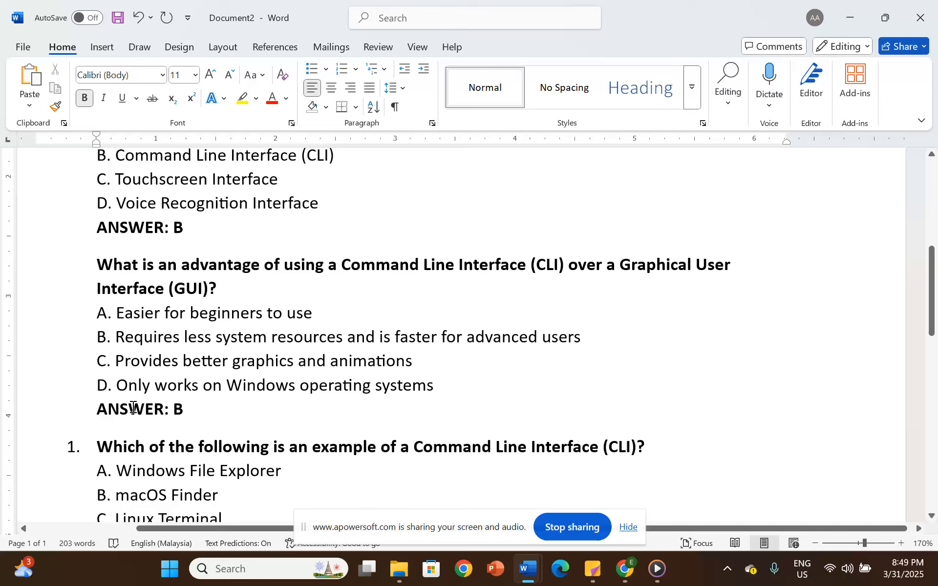
left_click(95, 447)
key("BackSpace")
scroll(126, 469, "down", 3)
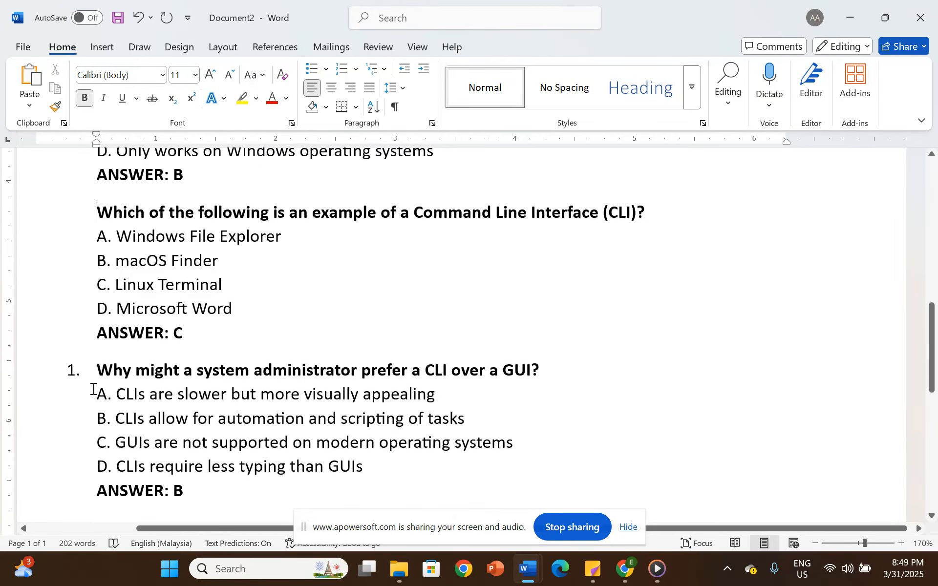
left_click(98, 372)
key("BackSpace")
scroll(243, 402, "down", 3)
left_click(220, 392)
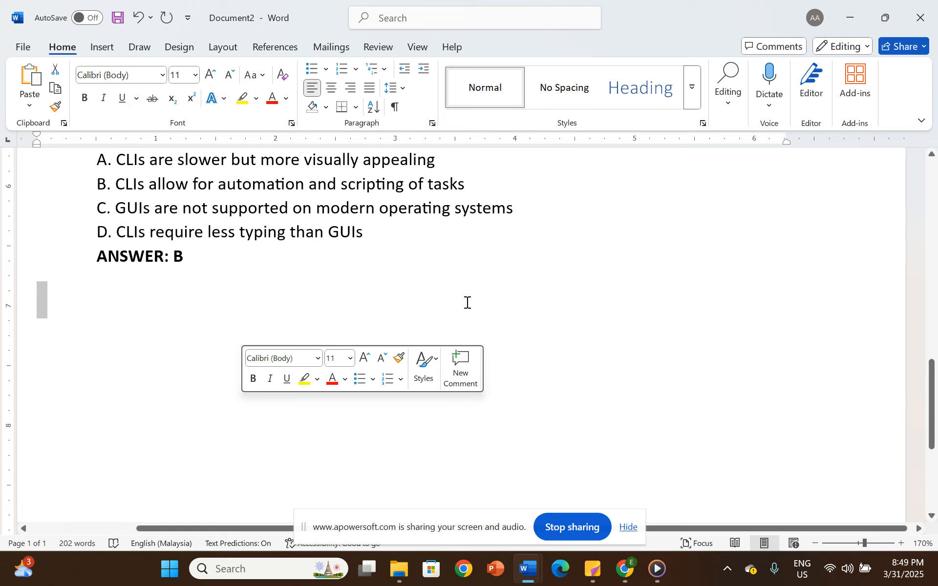
scroll(237, 385, "up", 15)
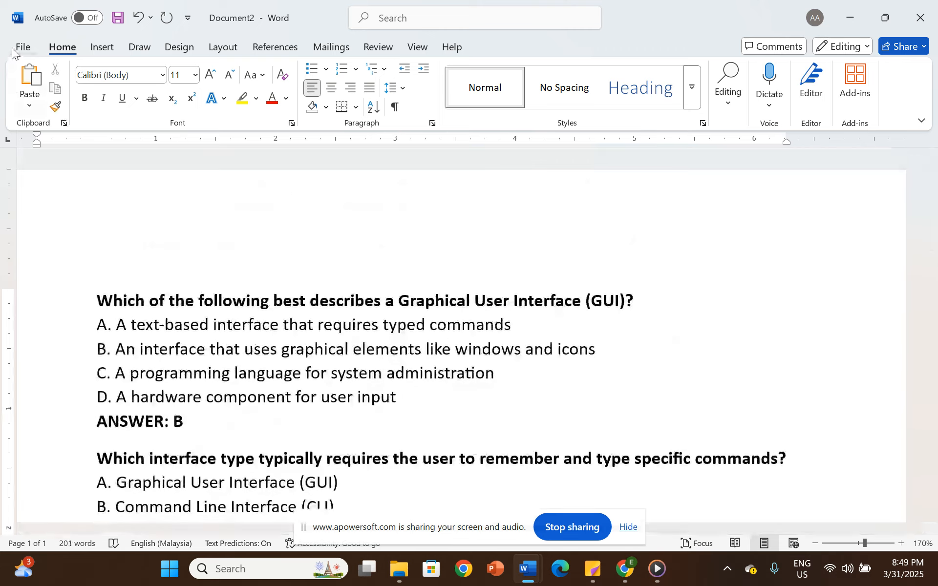
- Save the document in the Downloads folder as a Plain Text (*.txt) file named "cli question" with Windows (Default) encoding
left_click(15, 48)
left_click(50, 276)
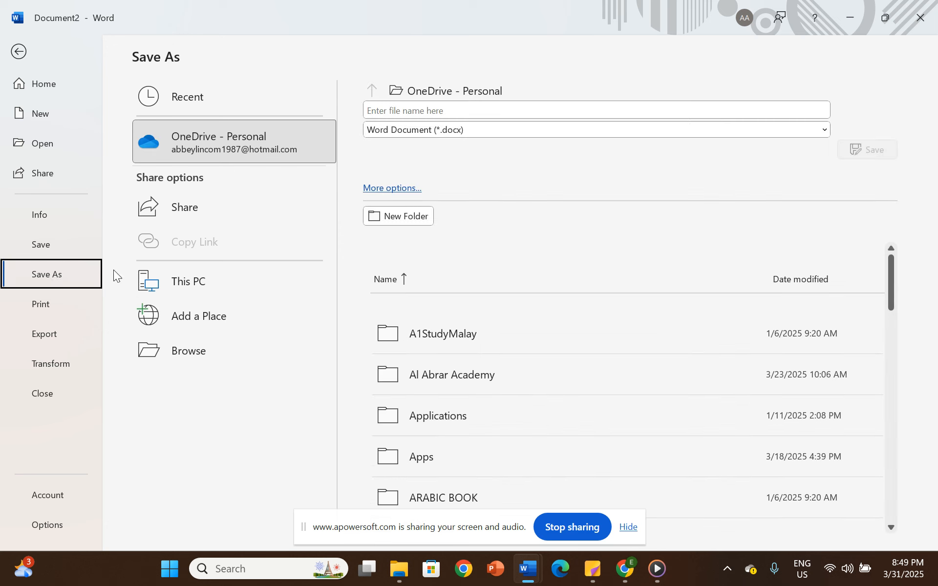
left_click(193, 357)
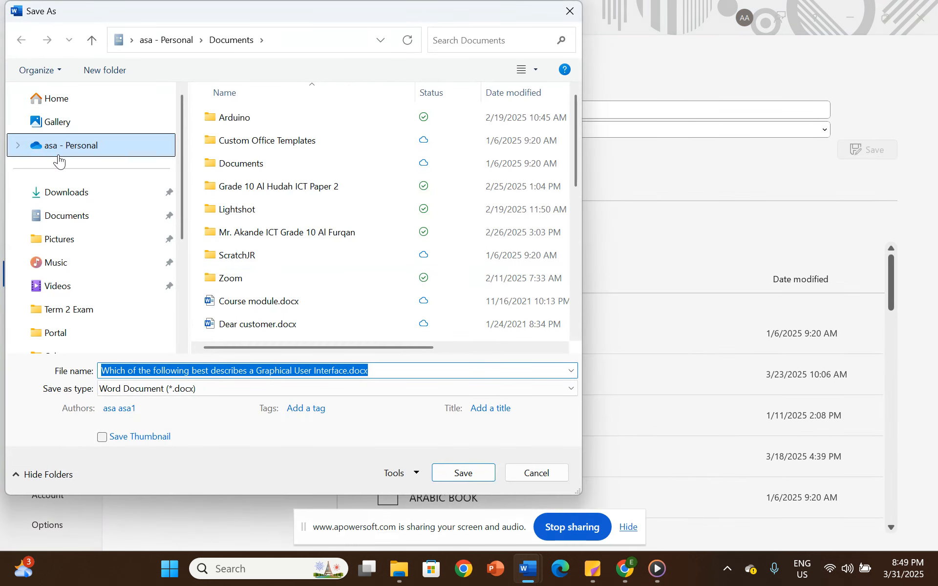
left_click(79, 194)
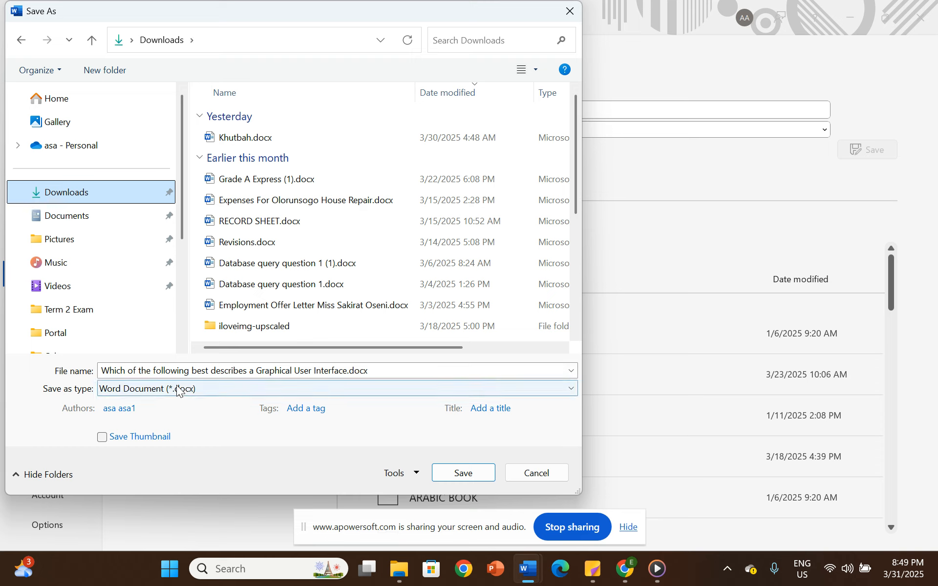
left_click(205, 389)
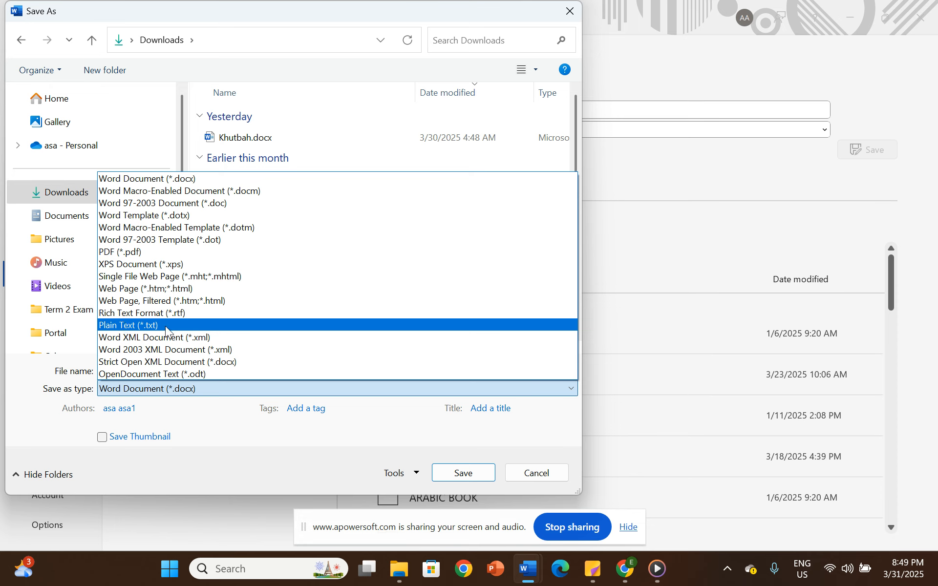
left_click(165, 325)
left_click(315, 370)
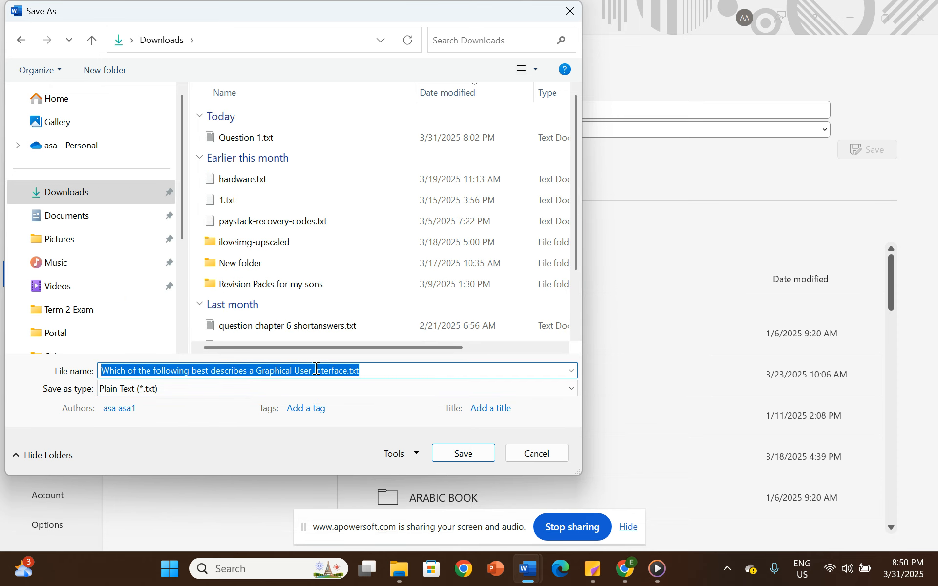
type("cli question")
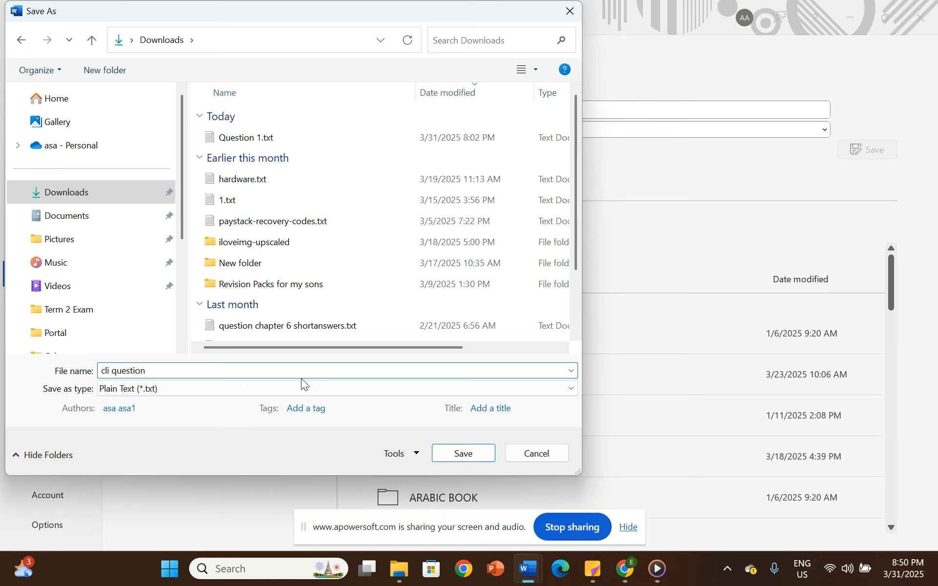
left_click(462, 455)
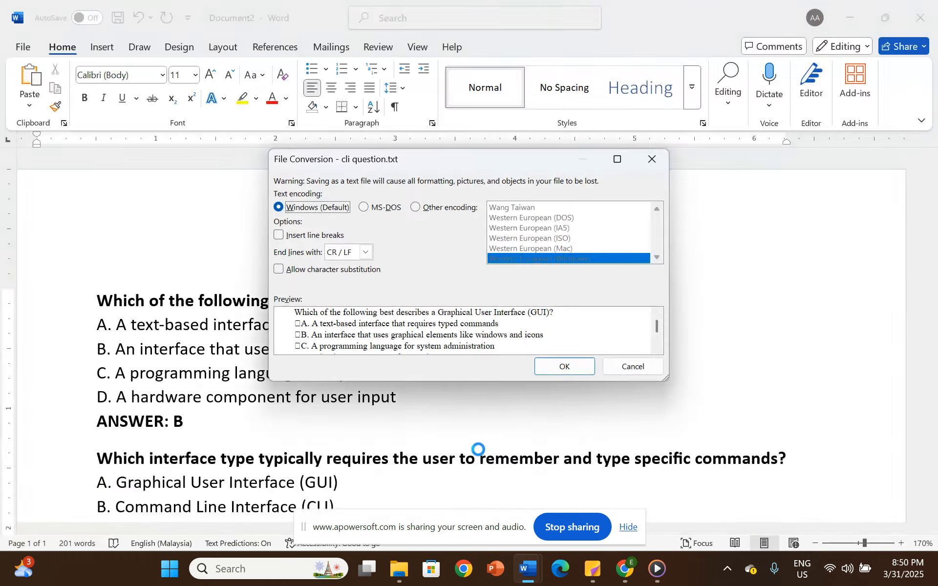
left_click(563, 367)
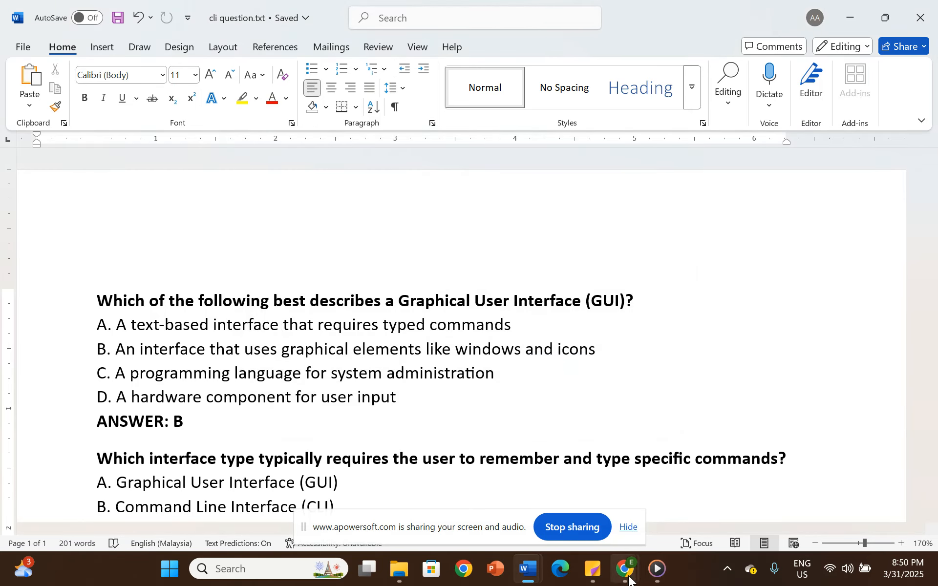
- Switch to the Moodle question import page in Chrome and set the import category to Chapter 2 in the general settings
mouse_move(625, 572)
left_click(534, 503)
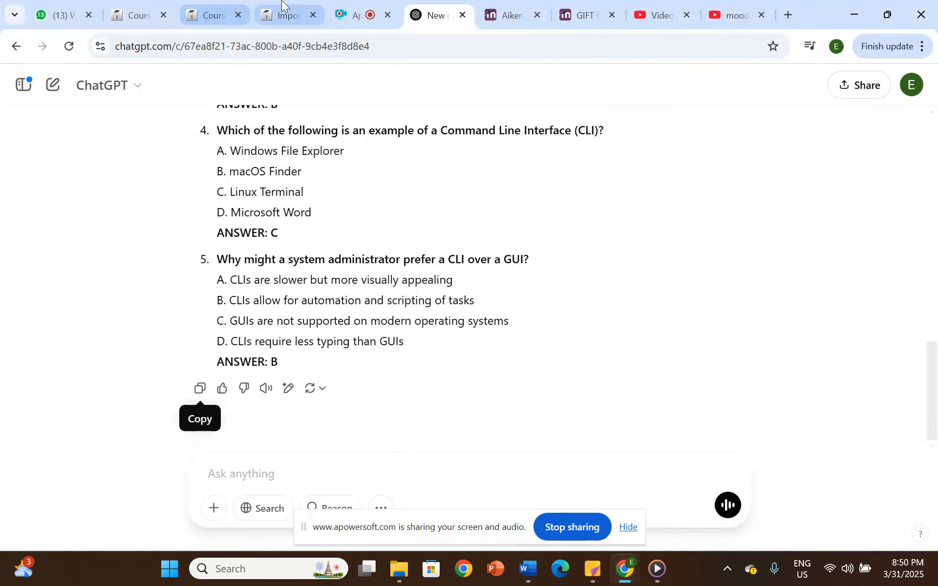
left_click(288, 15)
scroll(313, 281, "down", 3)
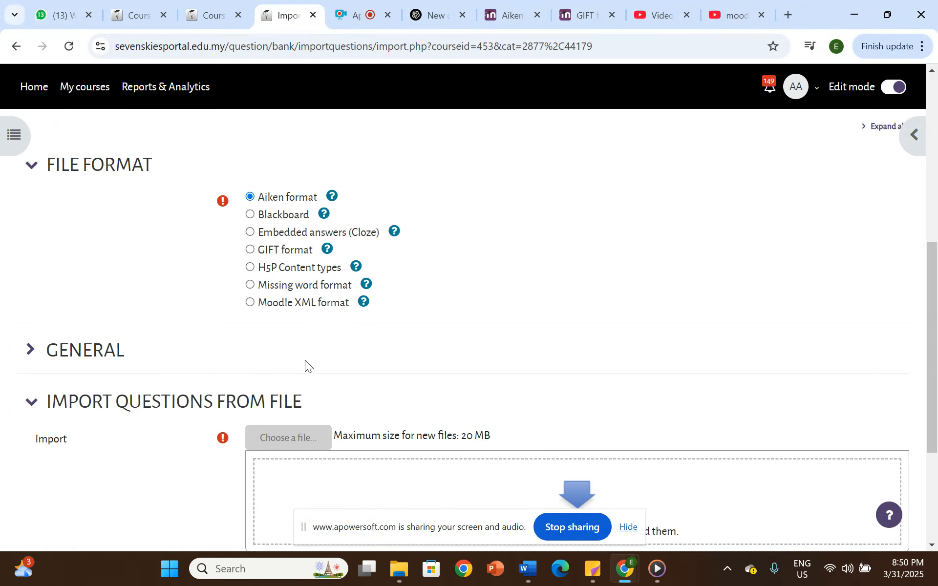
scroll(287, 236, "up", 3)
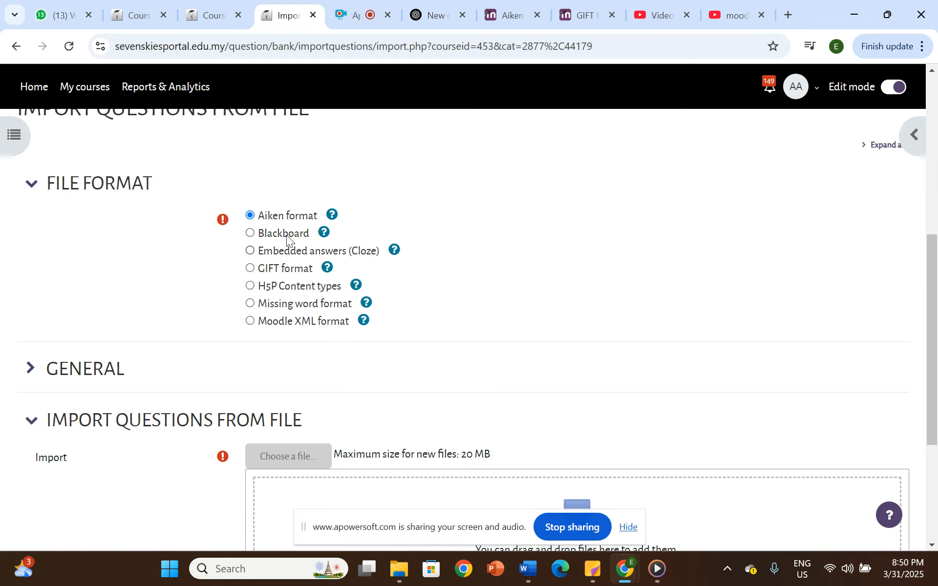
scroll(145, 354, "down", 2)
left_click(94, 301)
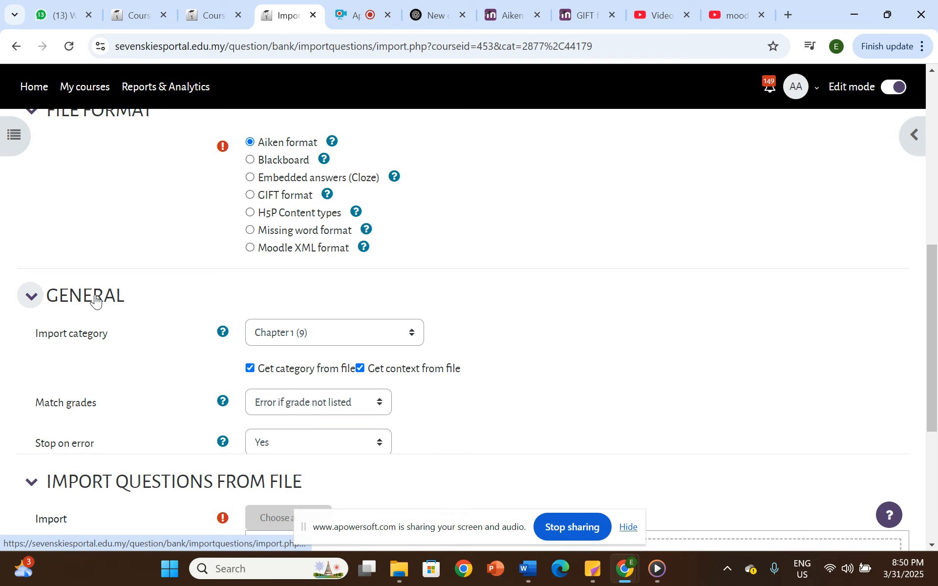
scroll(94, 302, "down", 3)
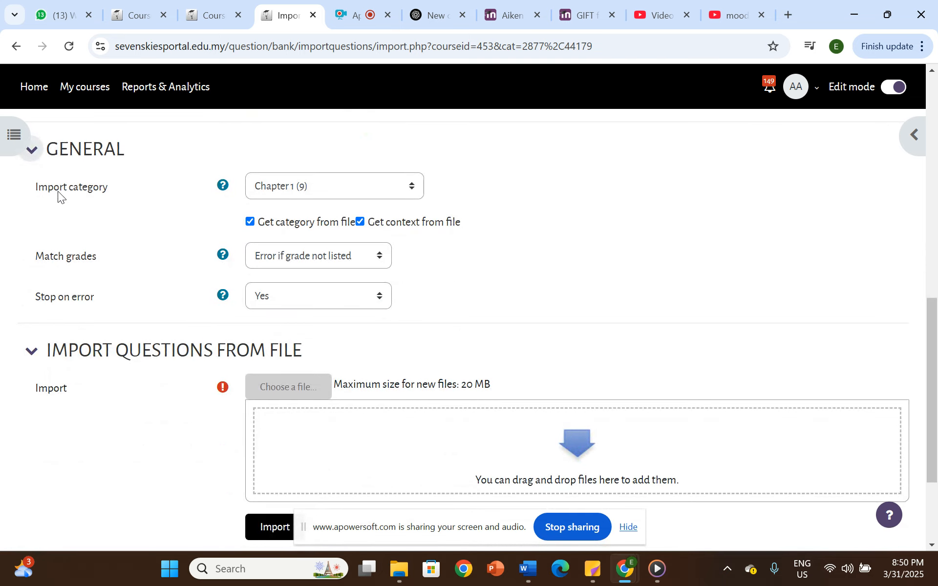
left_click(313, 183)
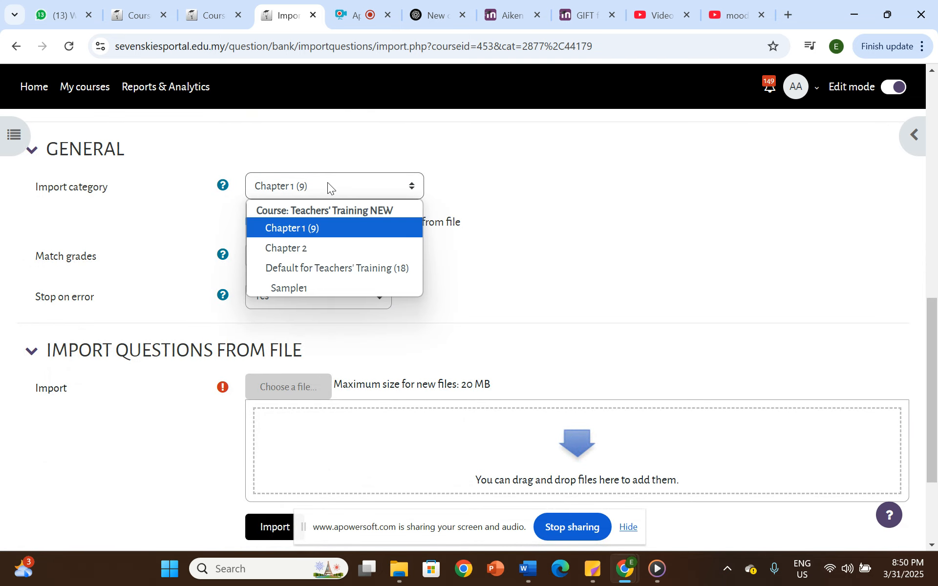
left_click(302, 249)
left_click(278, 189)
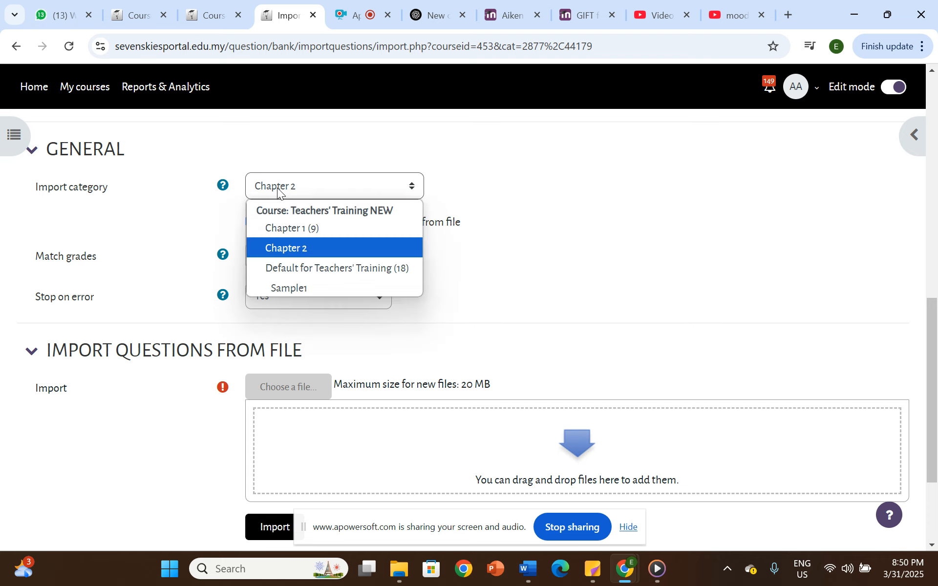
left_click(300, 247)
scroll(473, 297, "up", 3)
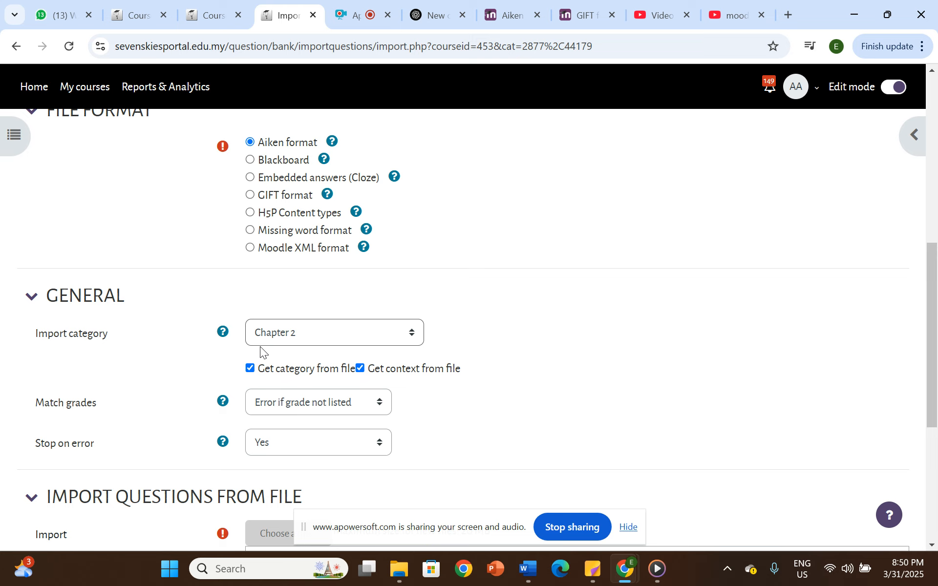
scroll(363, 315, "down", 6)
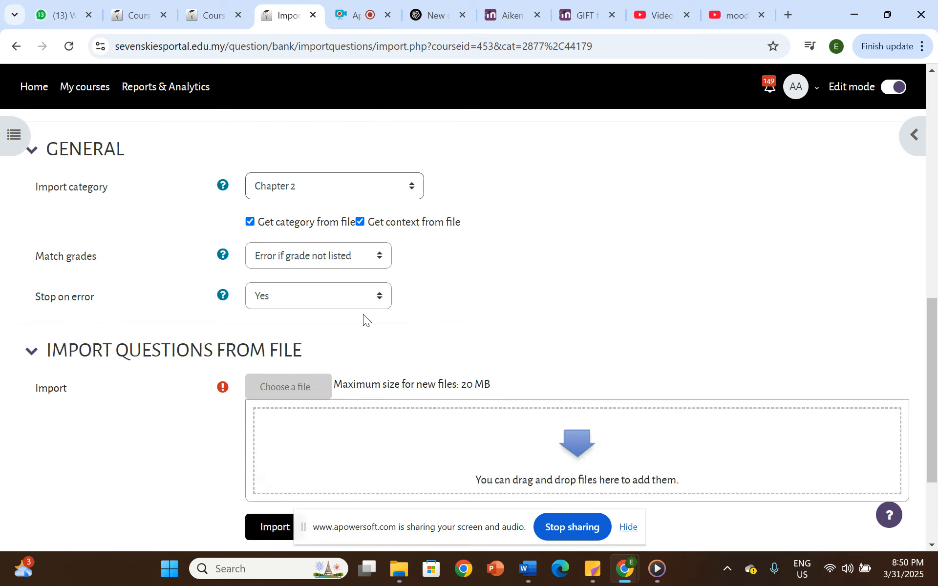
- Upload cli question.txt from the Downloads folder as the import file and import its questions
left_click(298, 250)
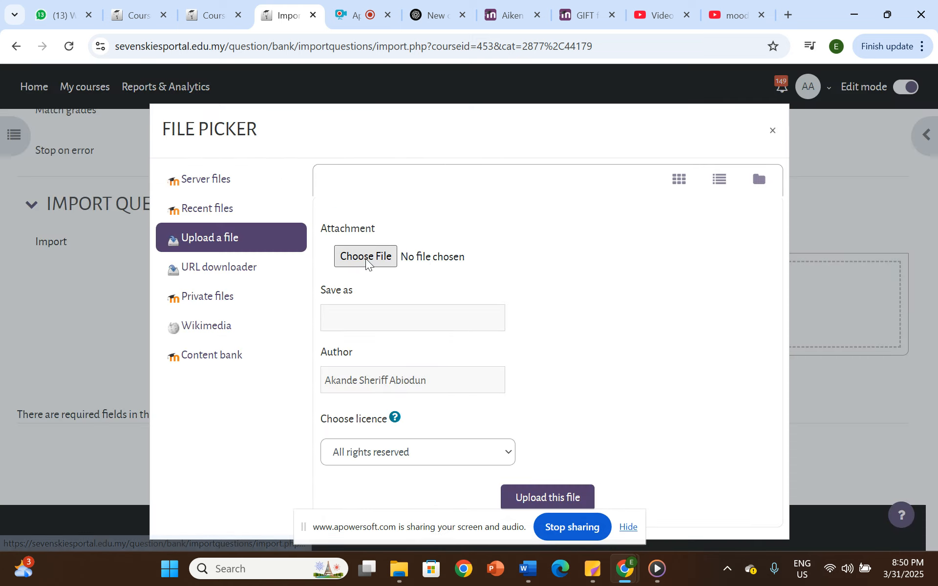
left_click(363, 259)
left_click(191, 137)
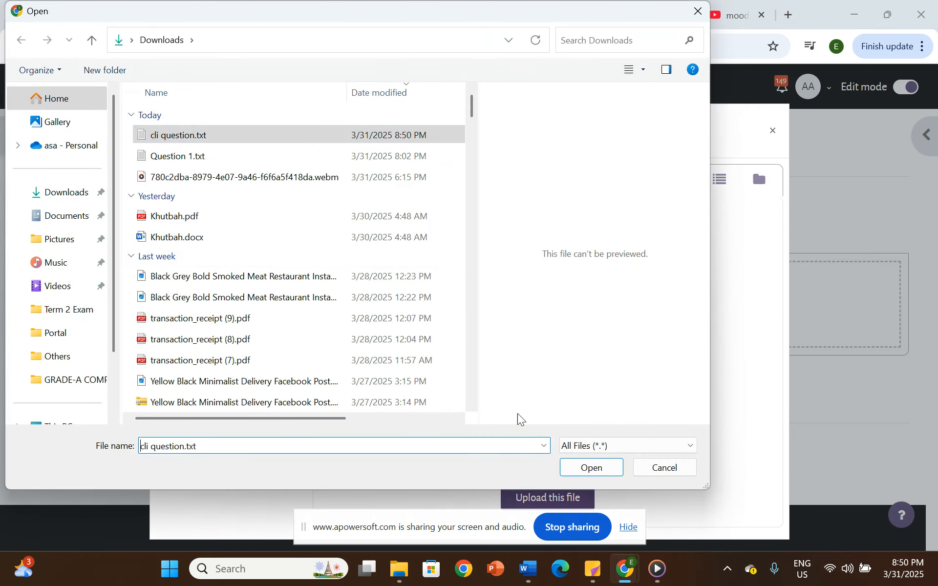
left_click(578, 474)
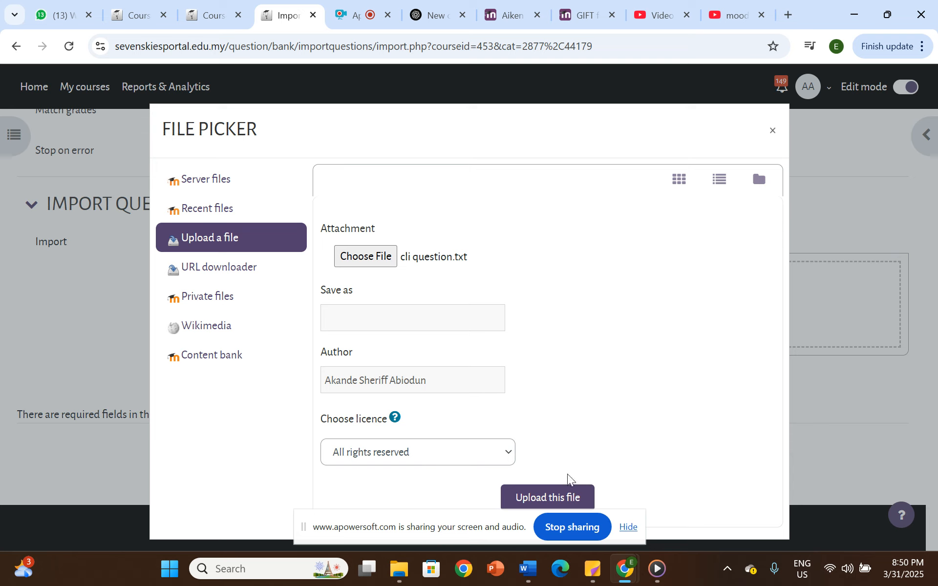
left_click(542, 500)
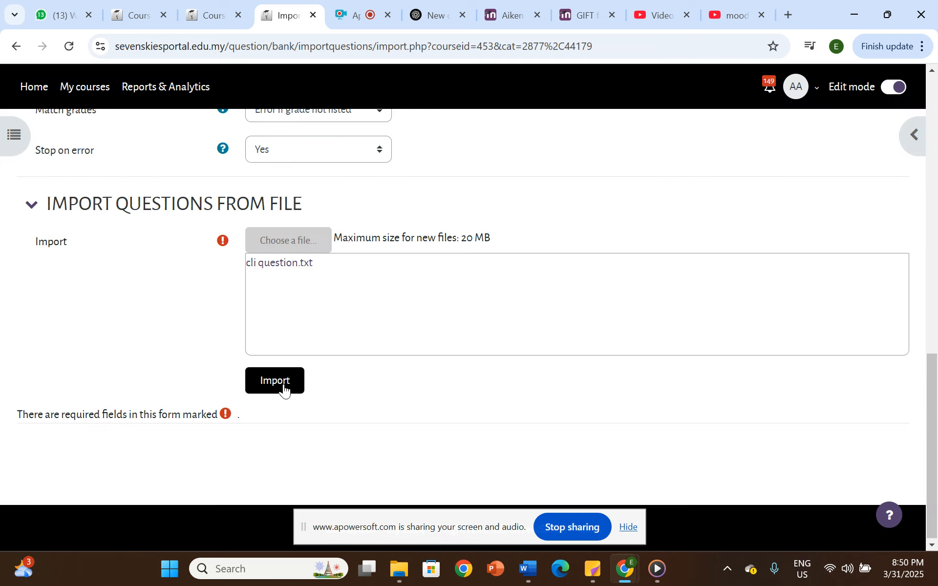
left_click(275, 381)
- Review the imported questions, continue to the question bank and examine the Chapter 2 question list
scroll(256, 332, "down", 4)
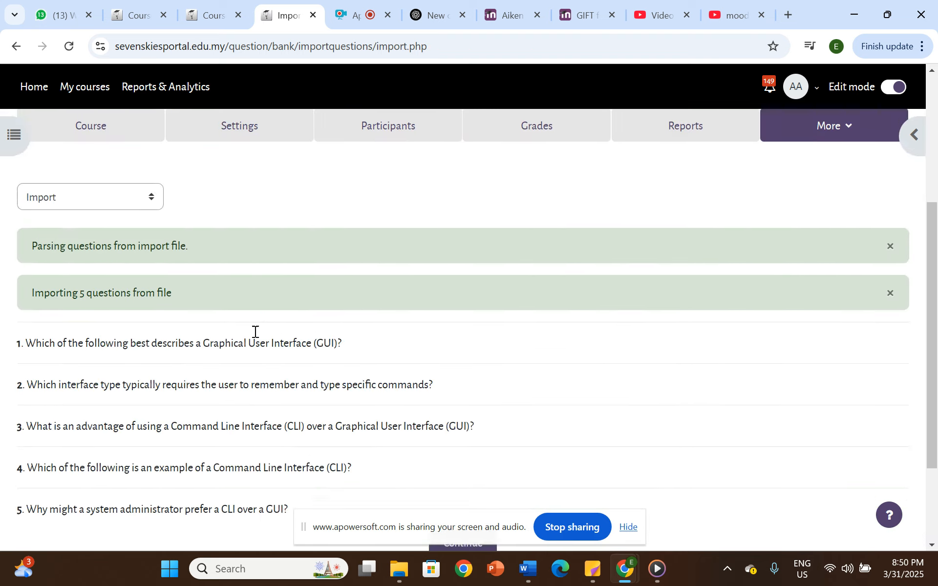
scroll(255, 332, "down", 3)
scroll(93, 216, "up", 1)
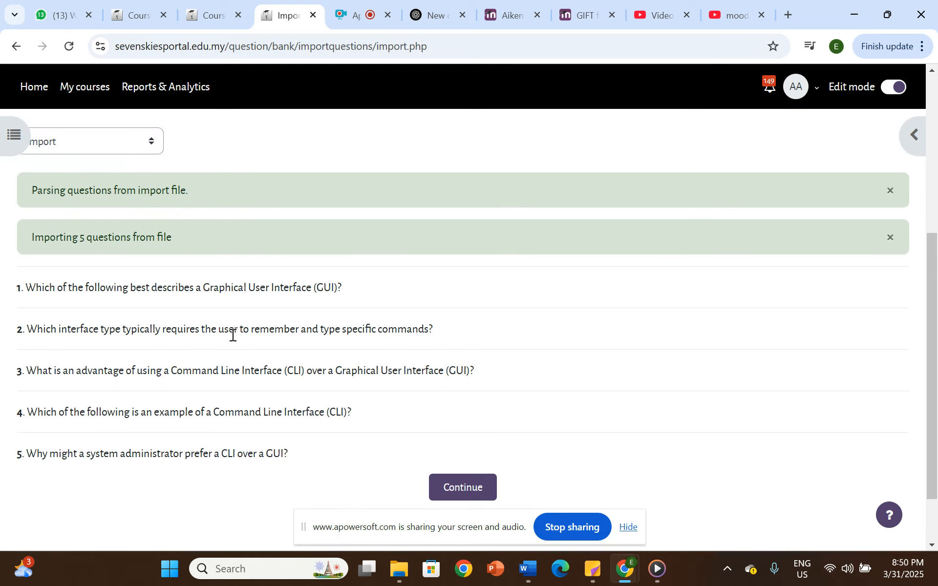
scroll(233, 335, "down", 1)
left_click(443, 419)
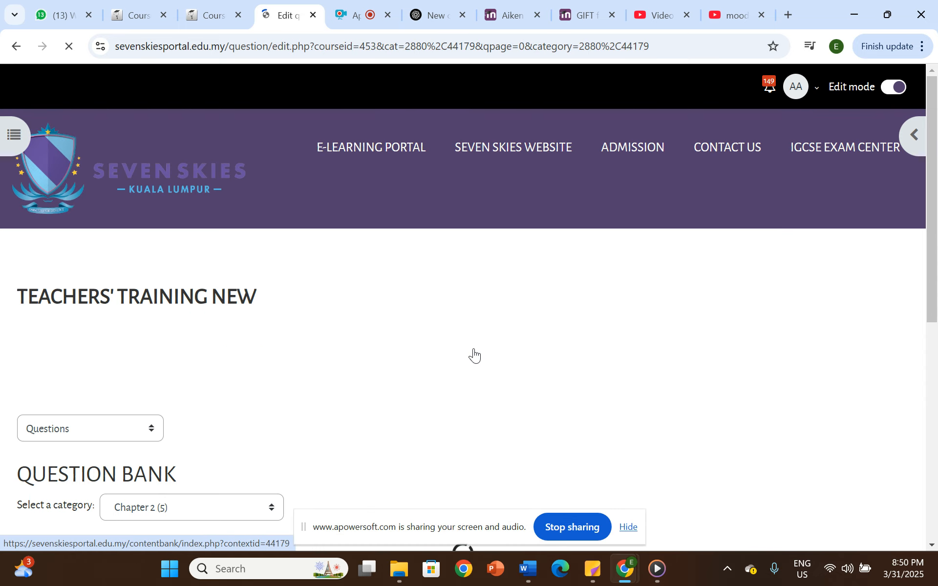
scroll(394, 380, "down", 10)
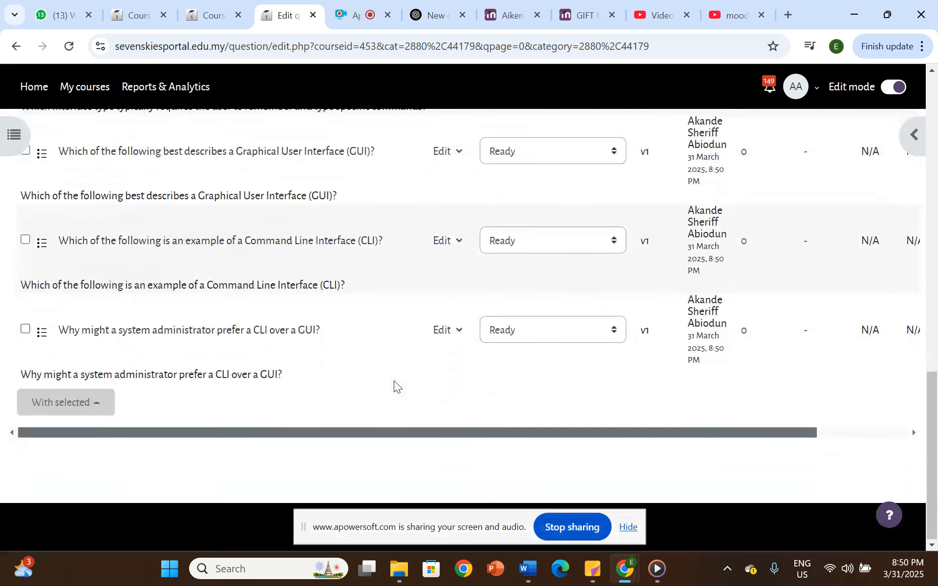
- Look over the imported Chapter 2 questions and the edit options of the question about remembering and typing specific commands
scroll(292, 347, "up", 4)
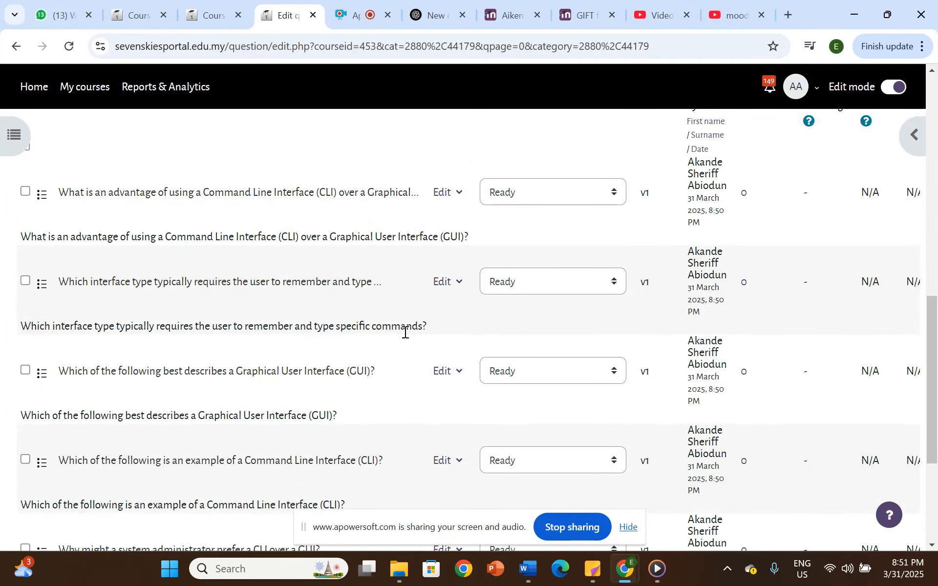
scroll(415, 320, "down", 1)
left_click(460, 209)
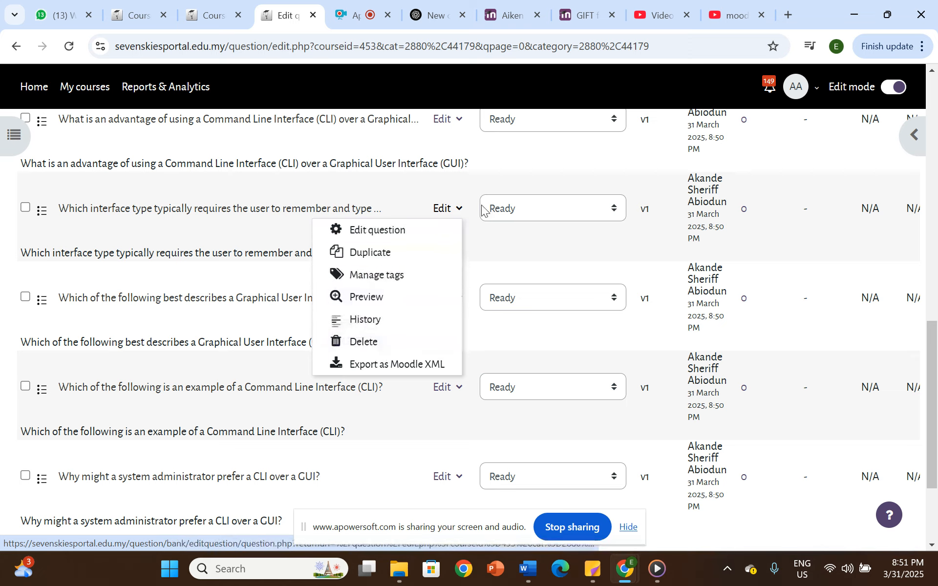
left_click(562, 175)
- Open the import page from the question bank and choose GIFT format as the file format
scroll(303, 361, "up", 5)
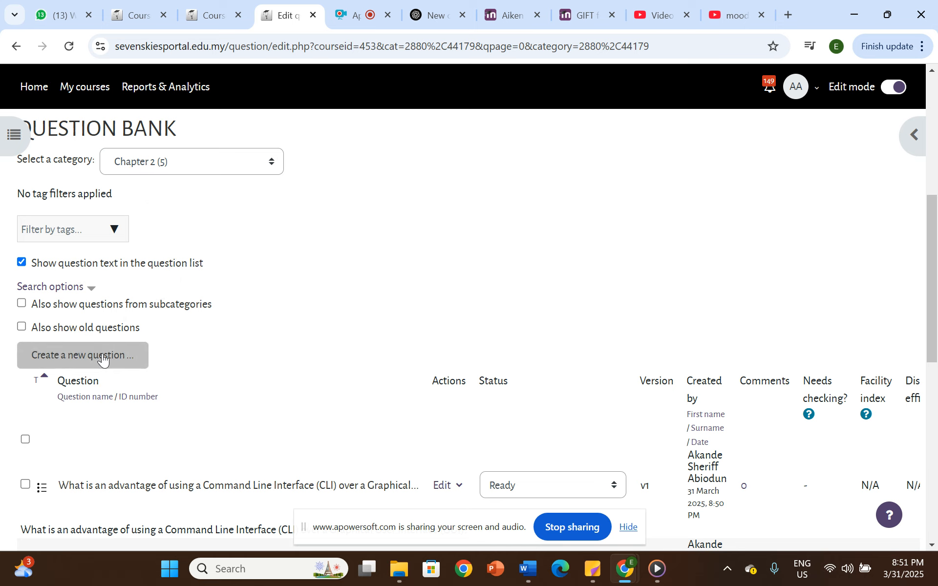
scroll(138, 176, "up", 4)
scroll(136, 206, "up", 3)
scroll(357, 413, "down", 3)
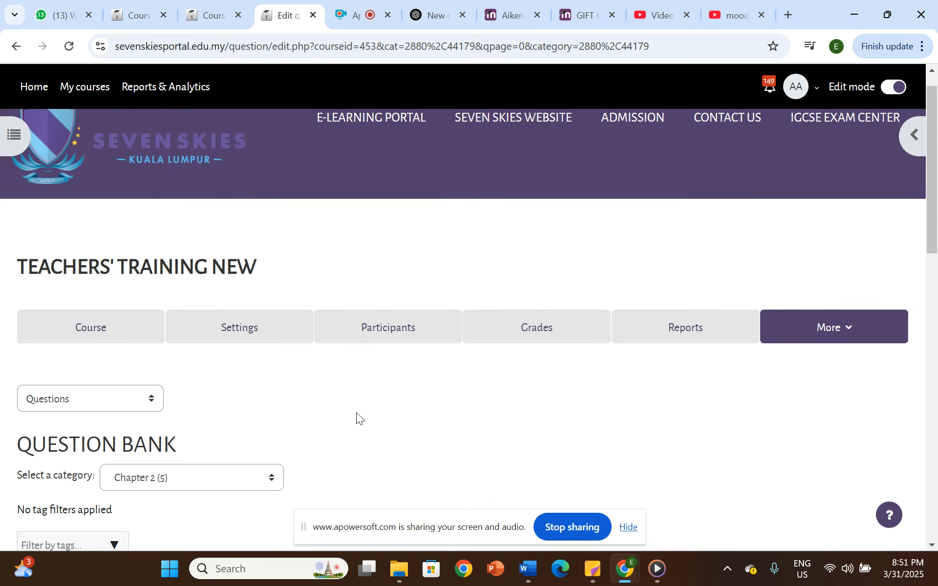
left_click(95, 278)
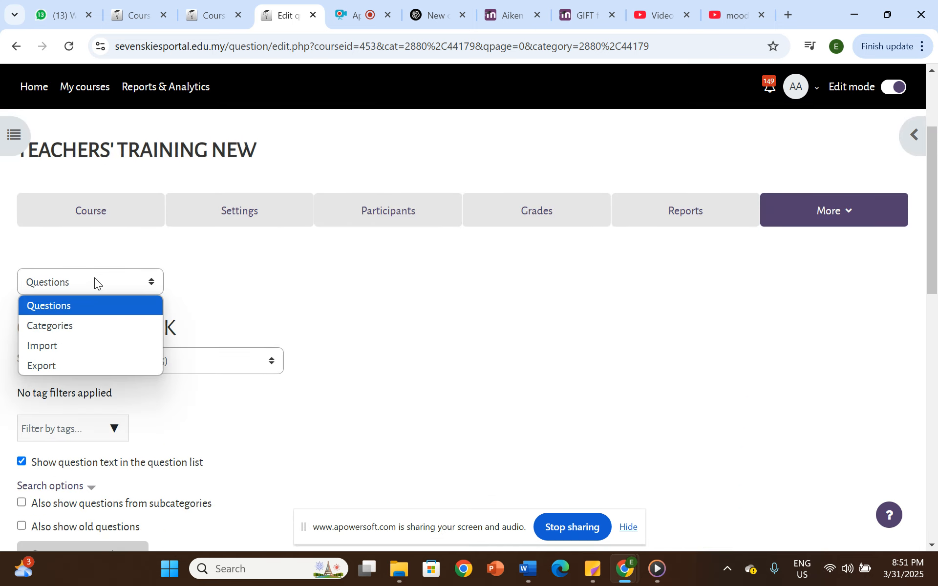
left_click(52, 348)
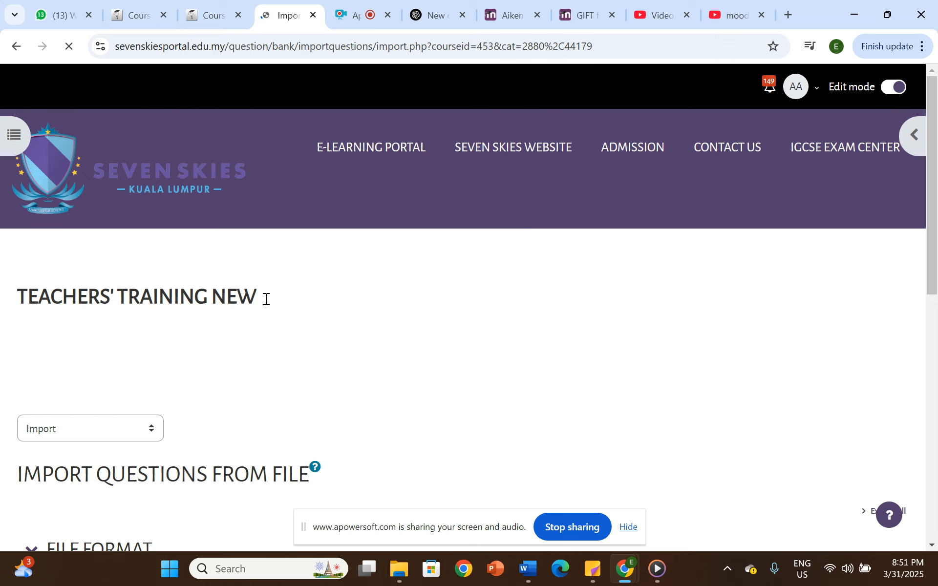
scroll(270, 360, "down", 5)
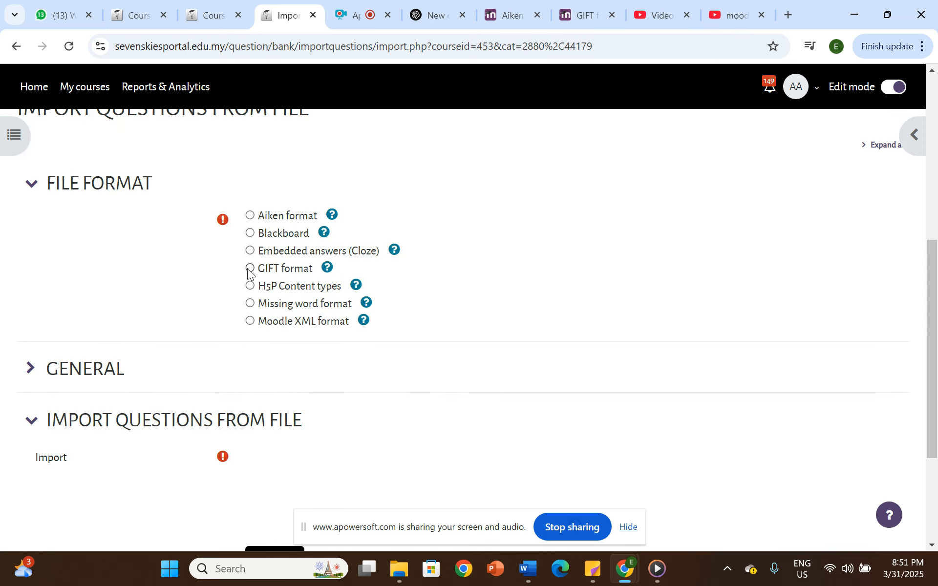
left_click(250, 268)
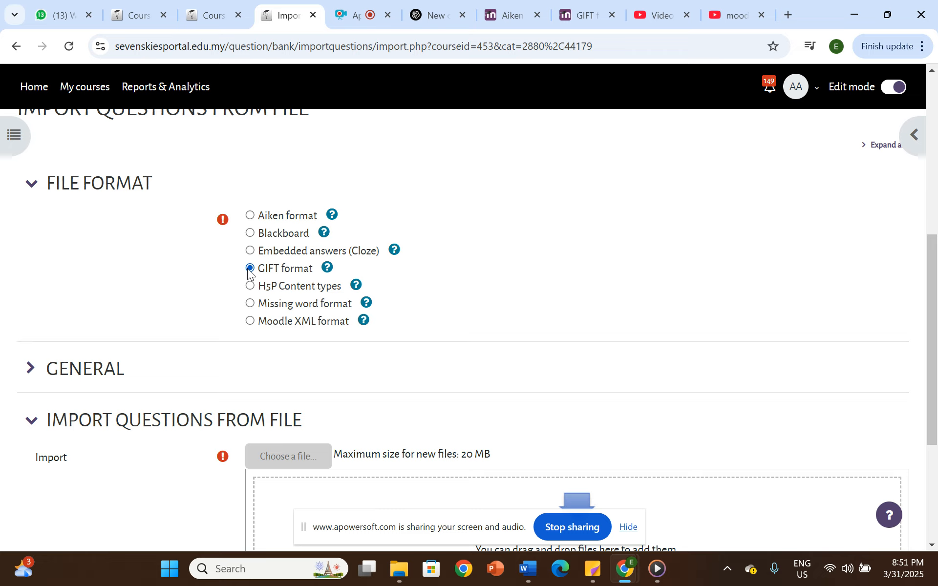
left_click_drag(265, 217, 319, 215)
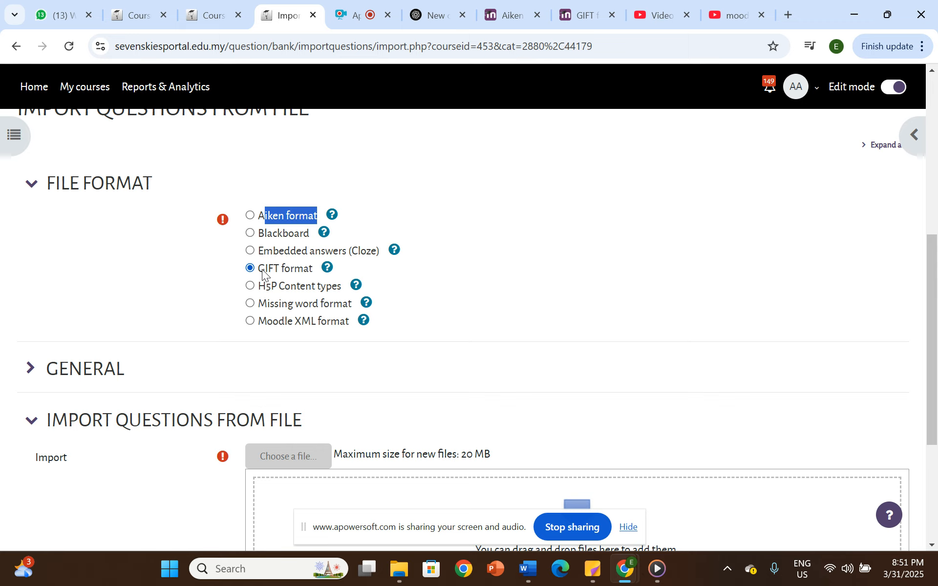
left_click(487, 241)
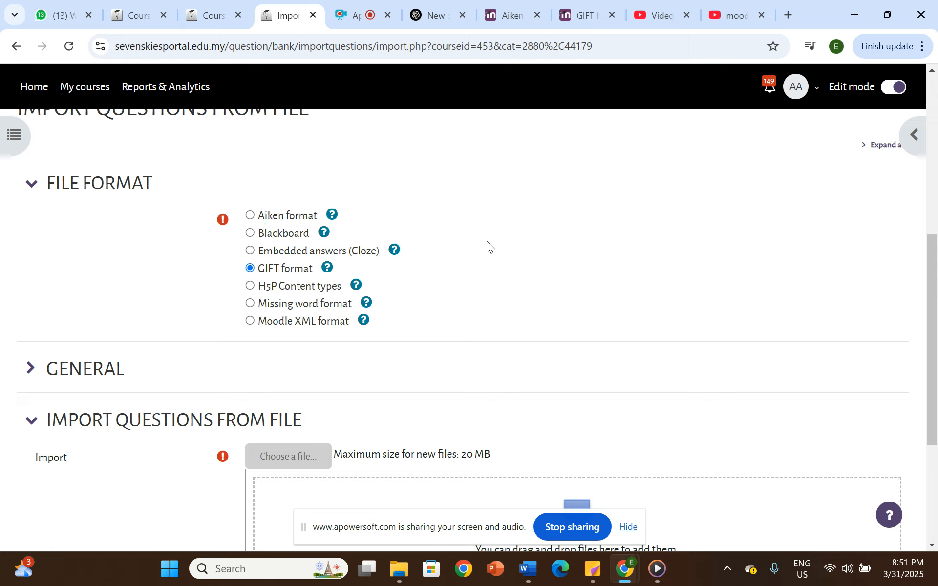
scroll(413, 283, "down", 1)
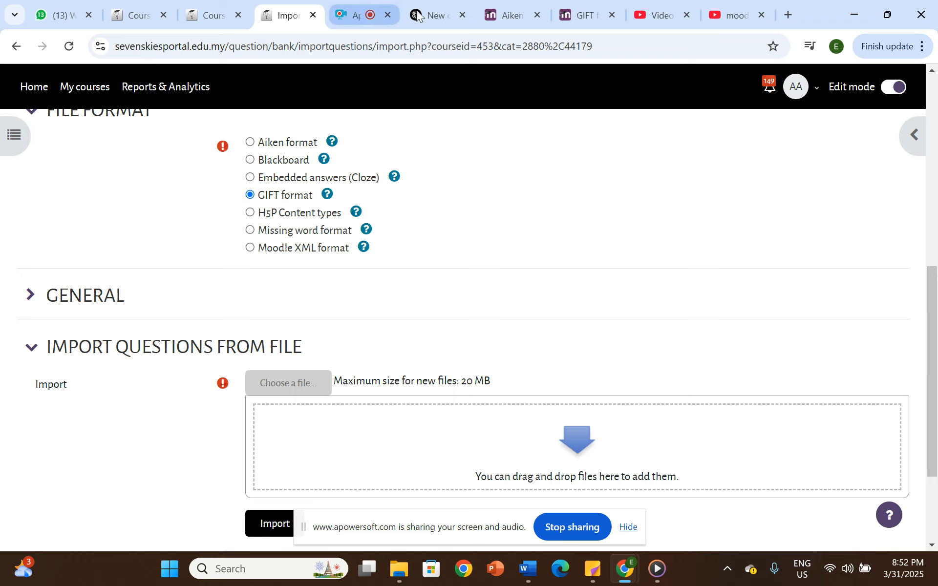
- Switch to the Question 1.txt document in Word and go to its GIFT FORMAT section
left_click(430, 5)
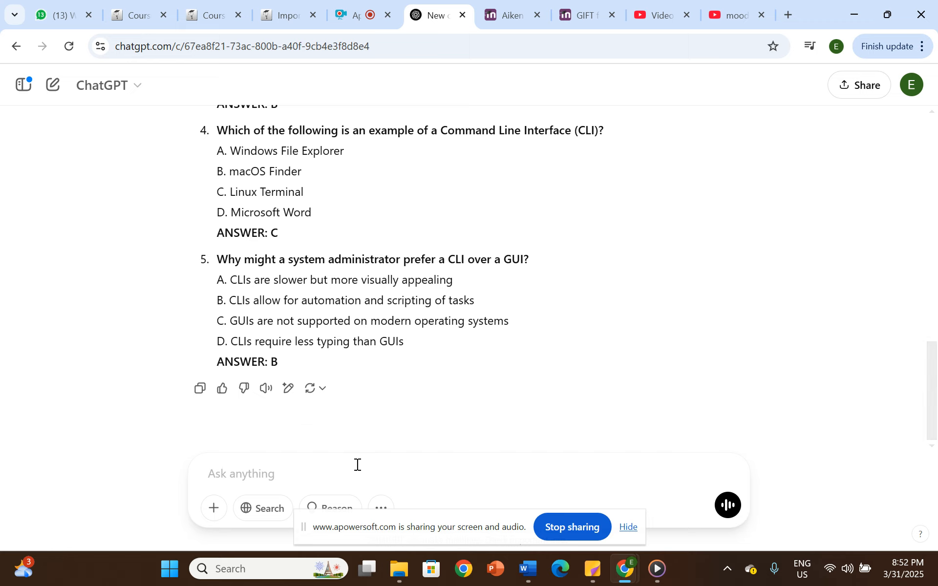
mouse_move(518, 569)
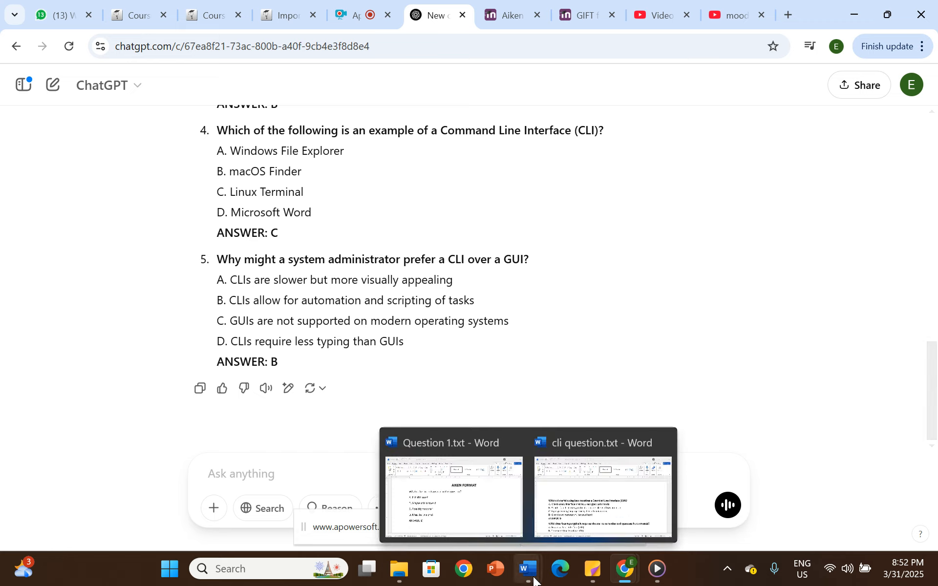
left_click(468, 498)
scroll(518, 312, "up", 2)
scroll(482, 321, "down", 10)
scroll(483, 321, "up", 4)
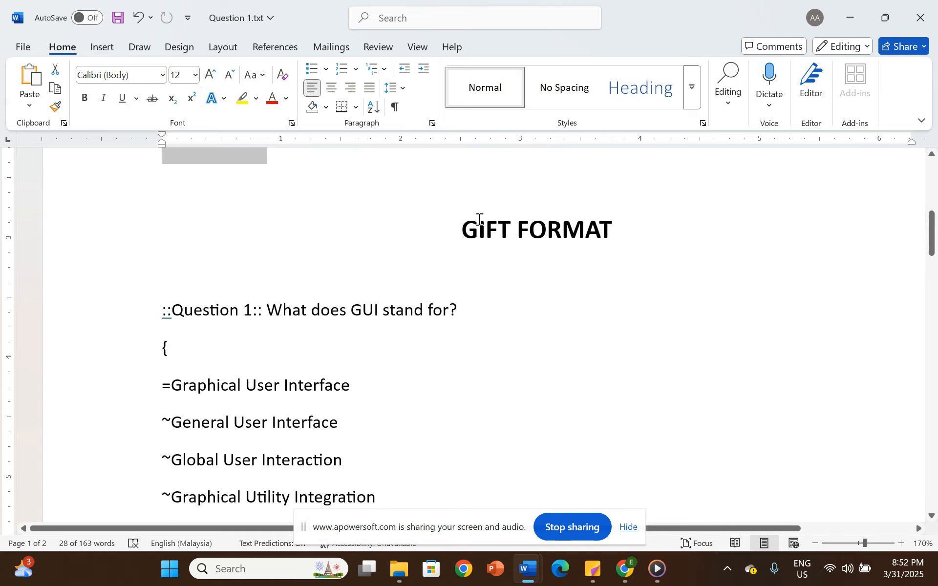
- Examine the syntax of the sample GIFT questions, including the single-answer, select-all-that-apply and true/false types
left_click(194, 309)
left_click_drag(160, 310, 179, 180)
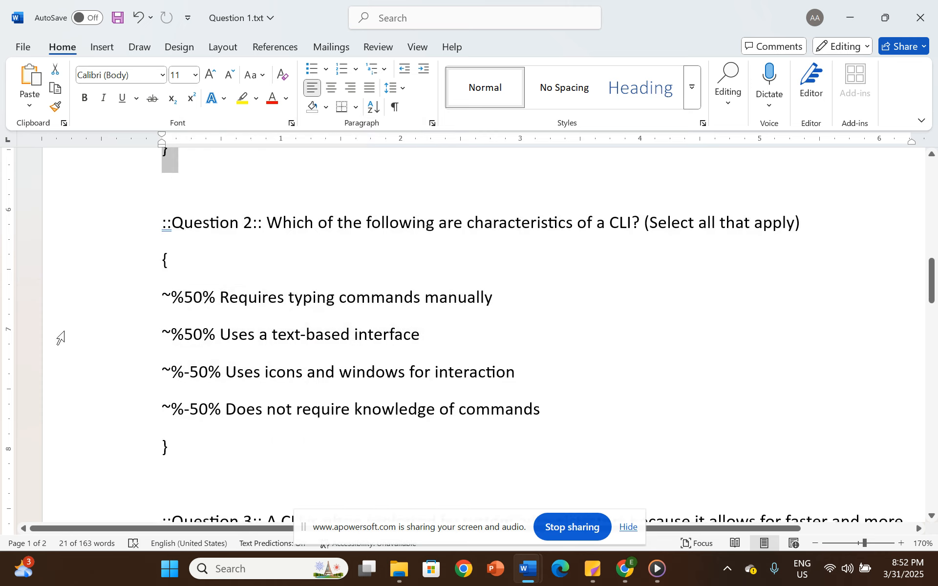
left_click(174, 234)
left_click_drag(155, 223, 213, 449)
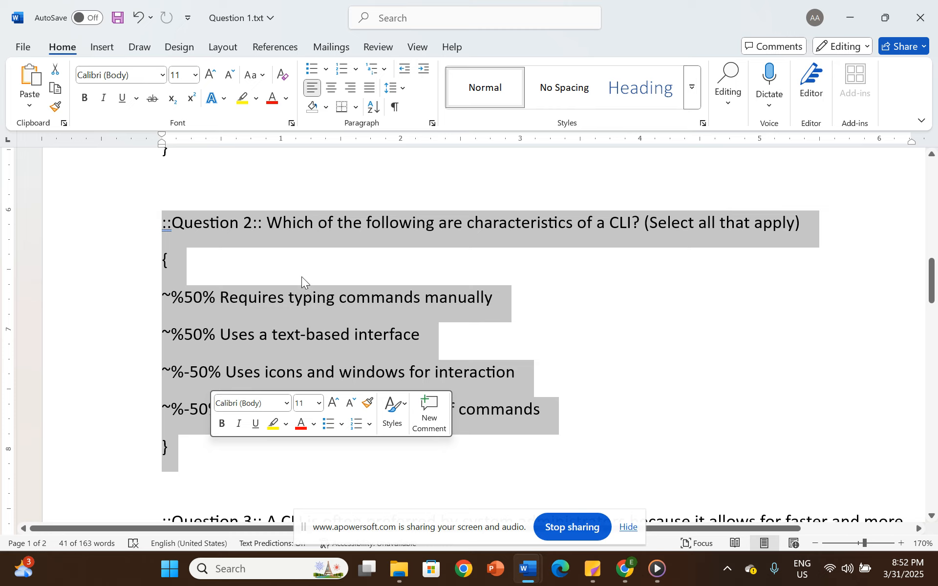
scroll(538, 234, "up", 3)
scroll(235, 244, "down", 7)
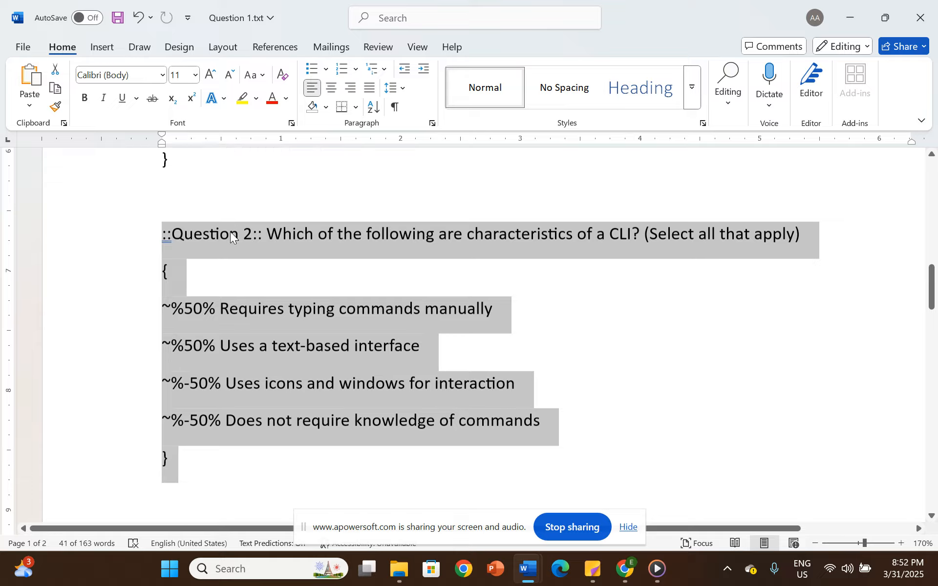
scroll(266, 247, "down", 2)
scroll(257, 259, "up", 2)
scroll(274, 281, "down", 10)
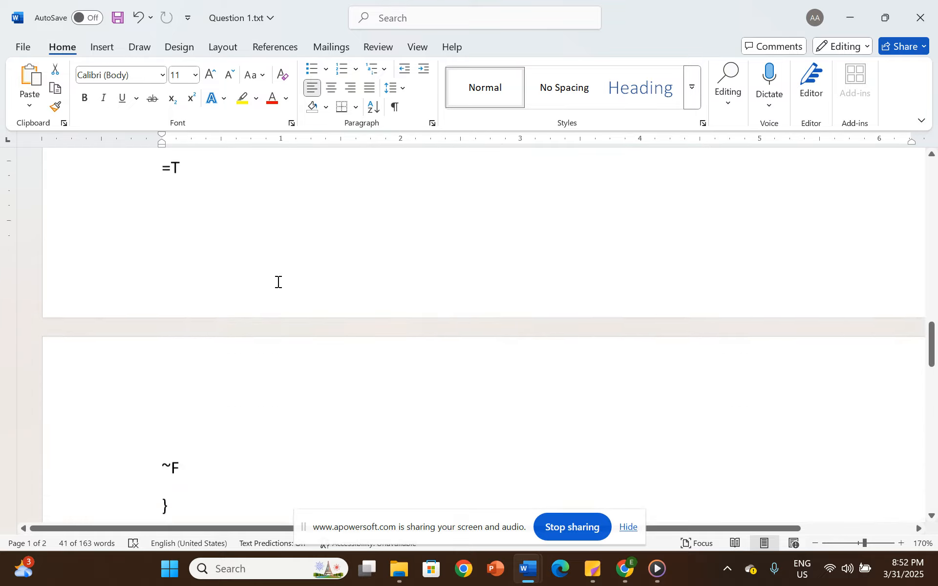
scroll(283, 303, "up", 15)
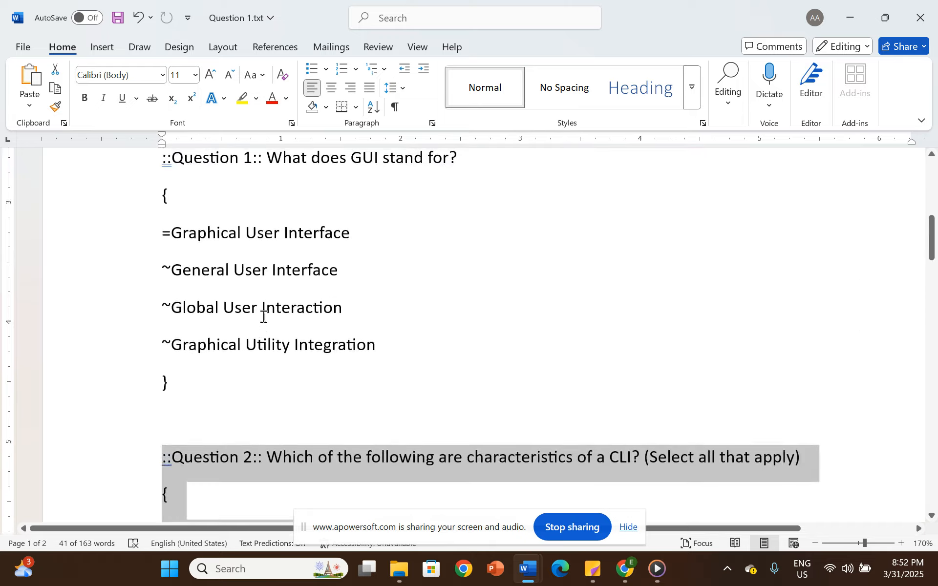
scroll(271, 309, "down", 1)
- Copy all the GIFT sample questions, from Question 1 through the closing brace of Question 5
left_click(178, 337)
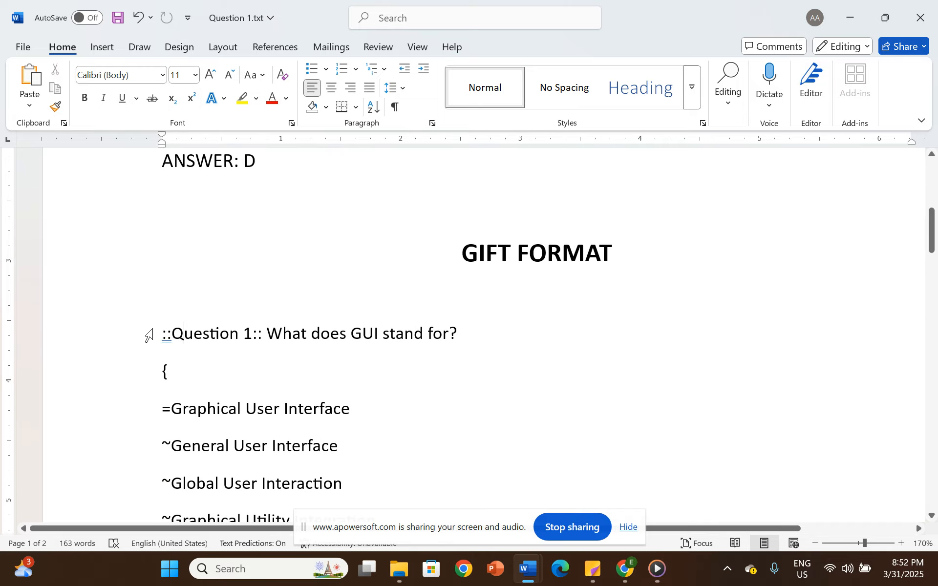
left_click_drag(161, 334, 297, 446)
left_click_drag(190, 393, 171, 403)
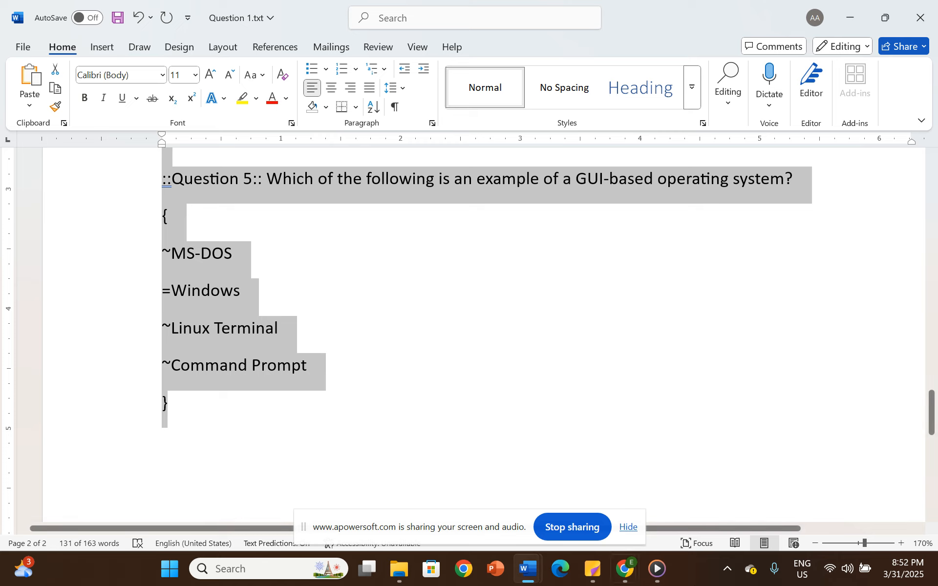
- Return to the ChatGPT chat and write the prompt "Generate 5 questions on input and output using GIFT format for moodle. The sample is below"
mouse_move(621, 575)
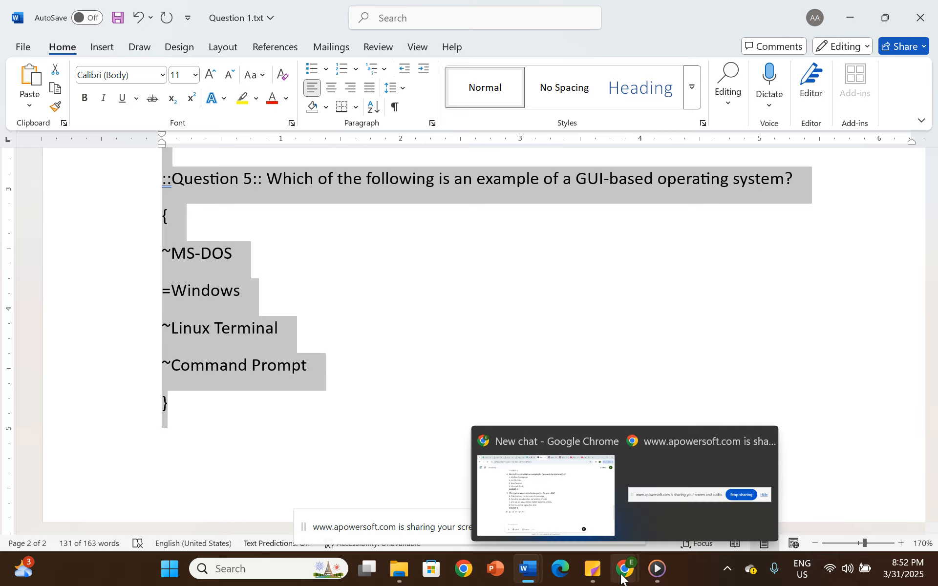
left_click(538, 479)
left_click(257, 477)
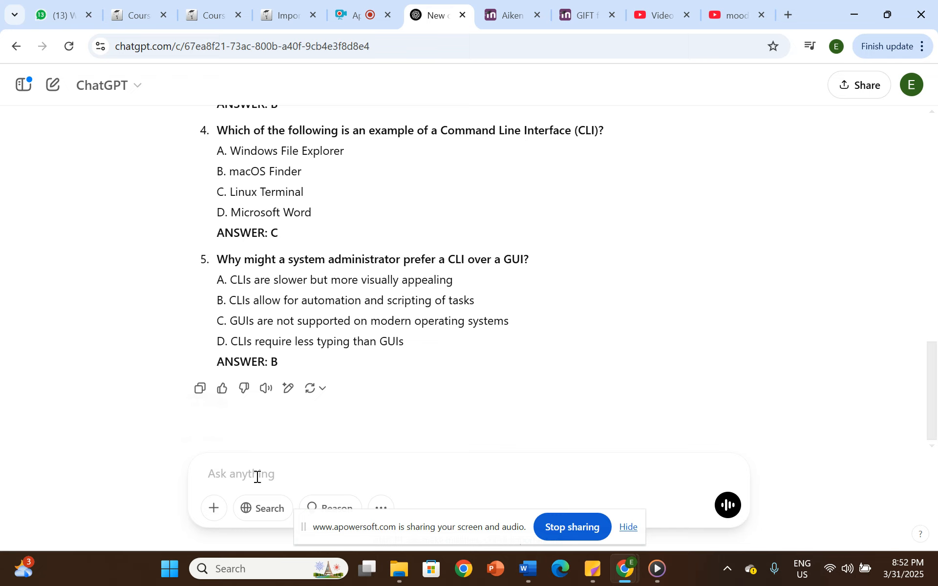
type("G")
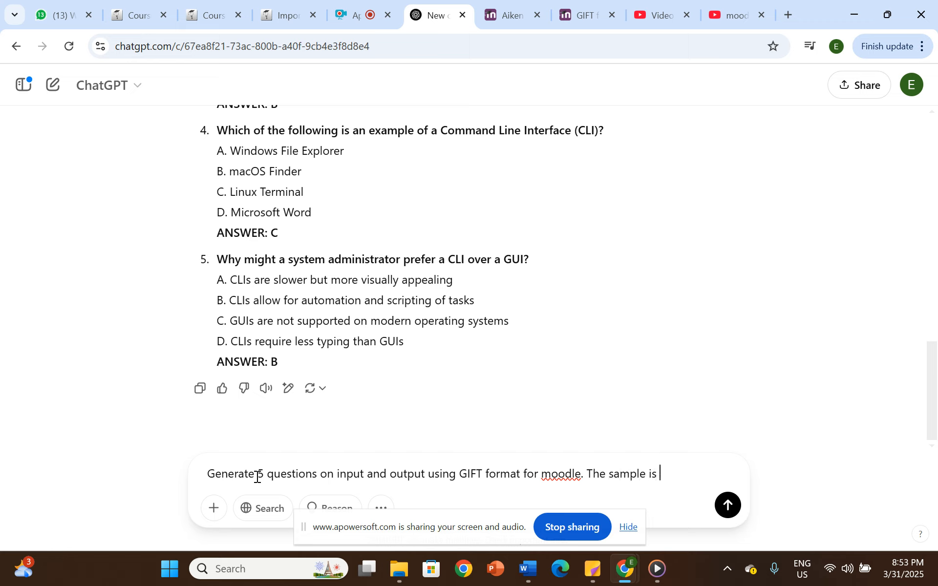
key("shift+Return")
key("shift+Return")
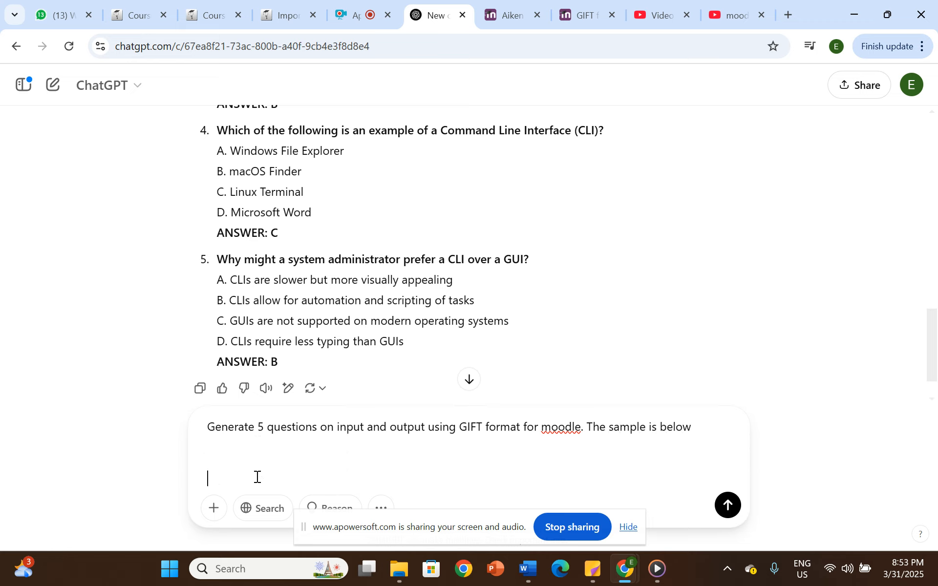
- Paste the copied GIFT samples beneath the prompt text, check them and send the prompt
key("ctrl+v")
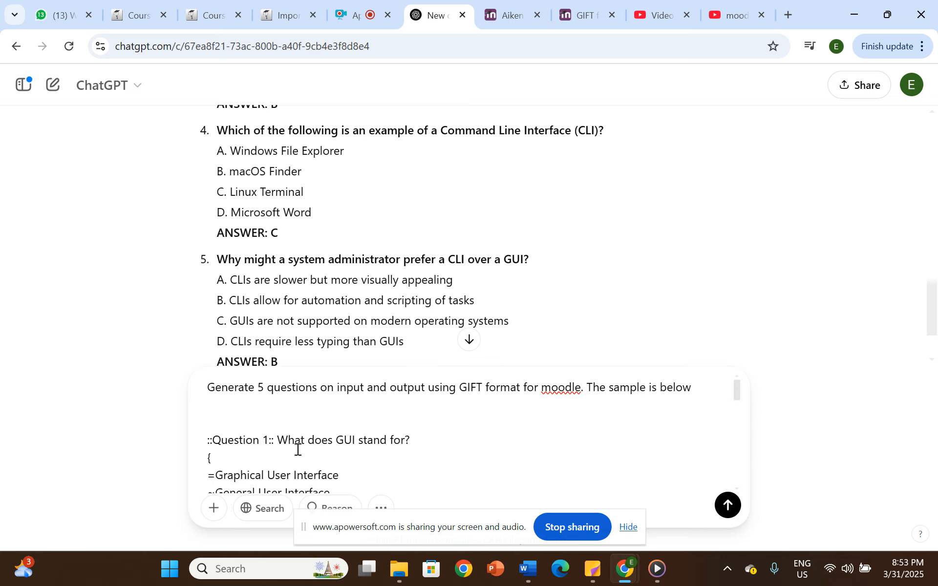
scroll(298, 449, "down", 10)
scroll(366, 438, "up", 10)
scroll(268, 469, "down", 2)
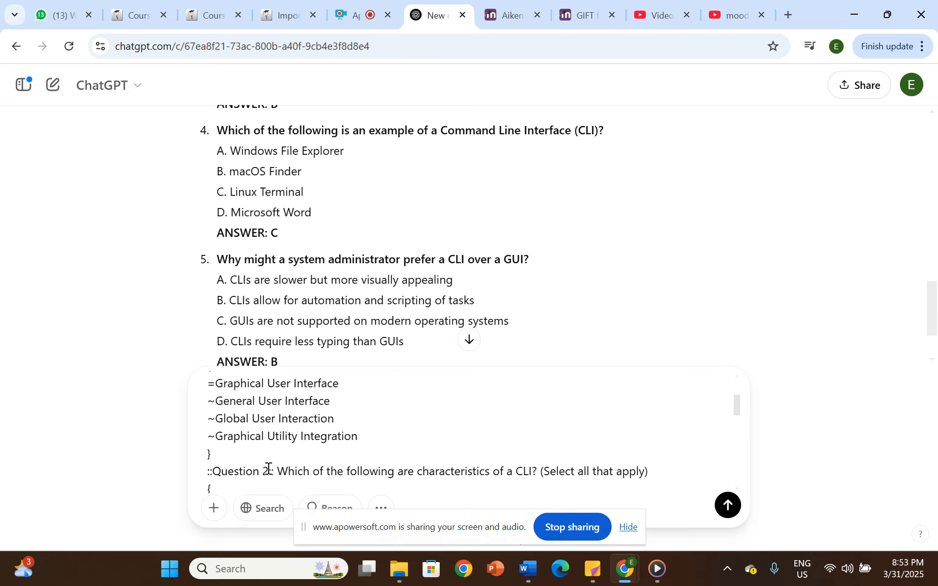
left_click(727, 506)
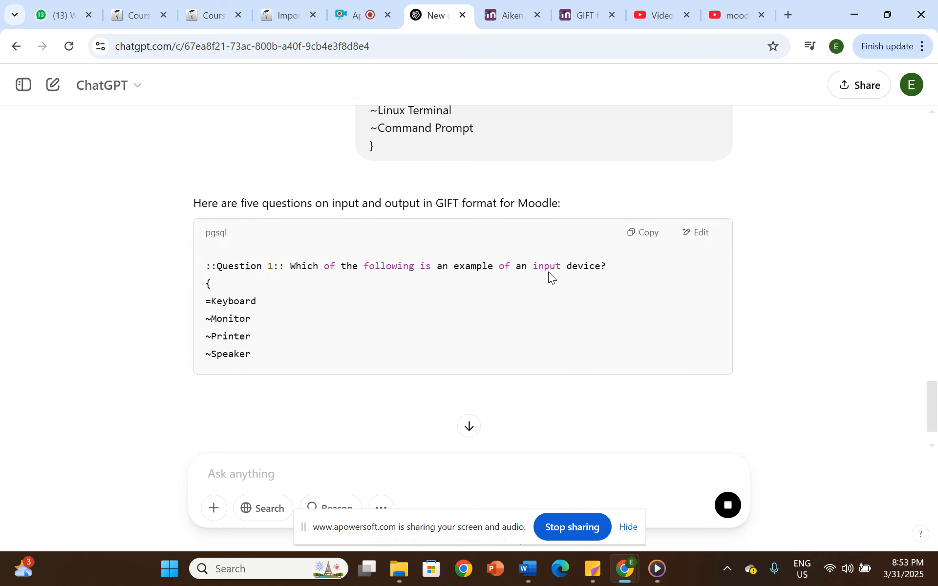
- Review the generated GIFT questions on input and output and copy the whole code block
scroll(306, 286, "down", 3)
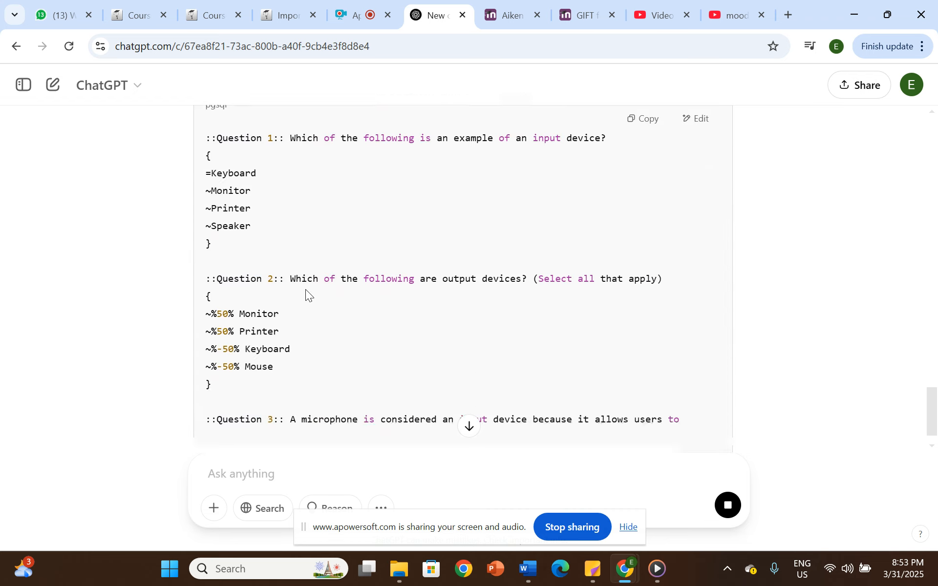
scroll(308, 296, "down", 4)
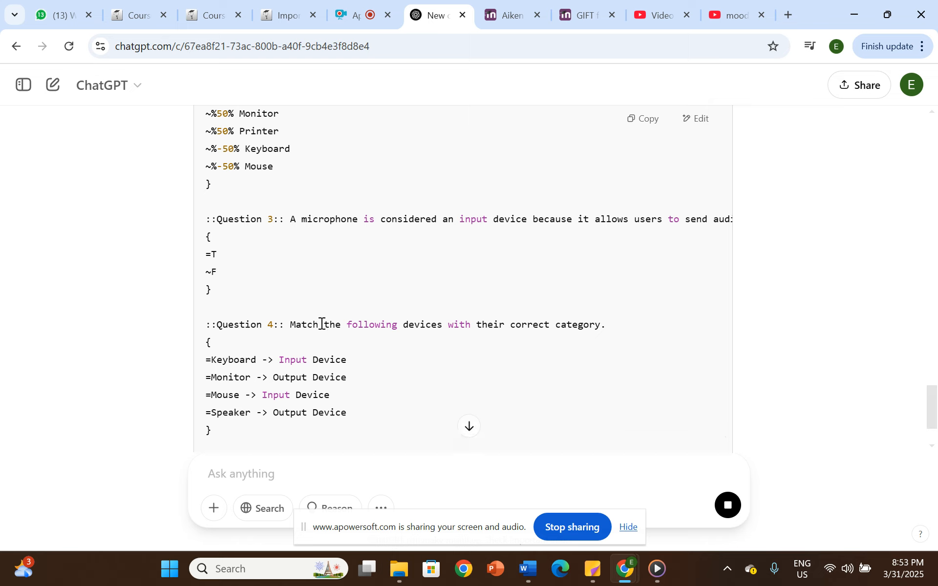
scroll(324, 327, "down", 2)
scroll(336, 336, "down", 3)
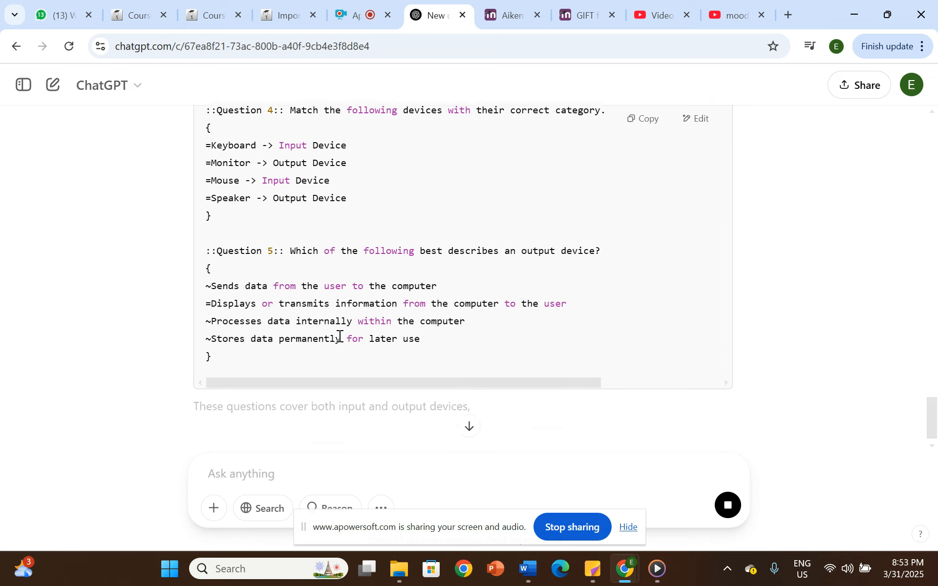
scroll(458, 315, "up", 14)
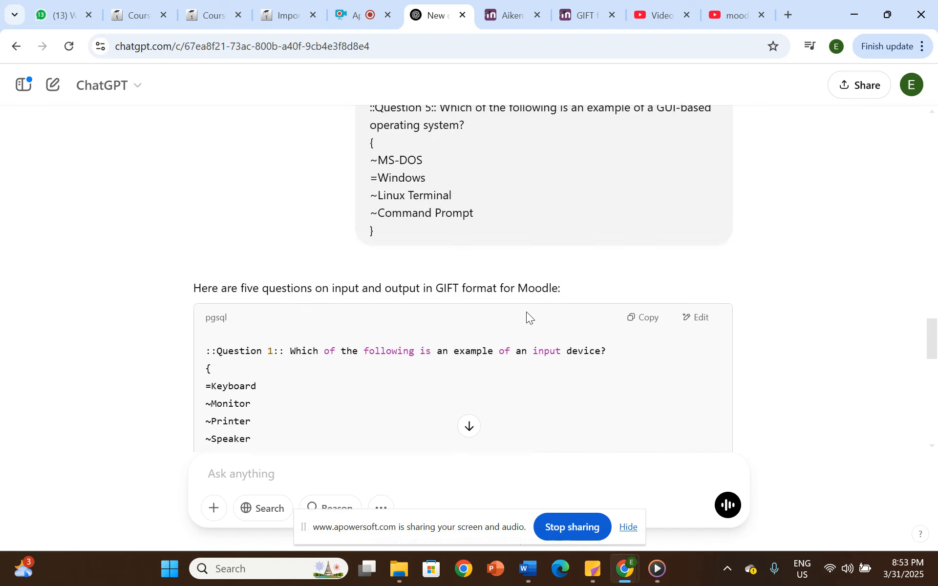
scroll(576, 364, "up", 3)
scroll(630, 396, "down", 3)
left_click(651, 325)
- Switch to Word and paste the copied GIFT questions into a new blank document
mouse_move(529, 570)
left_click(594, 507)
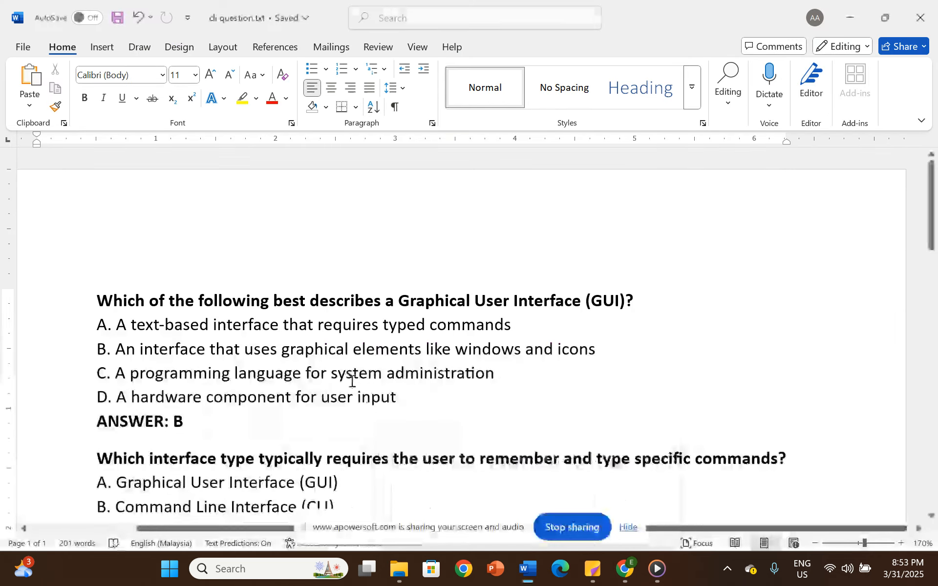
key("ctrl+n")
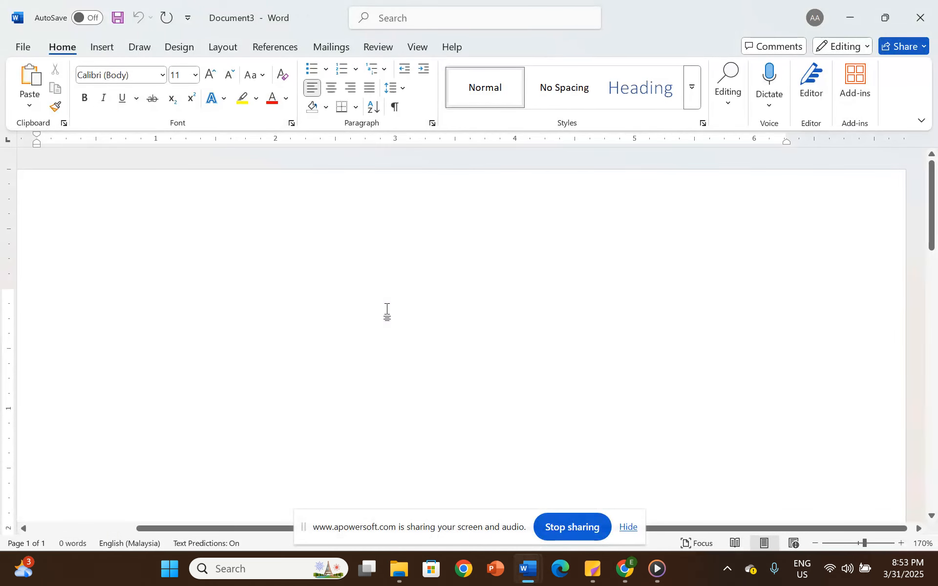
key("ctrl+v")
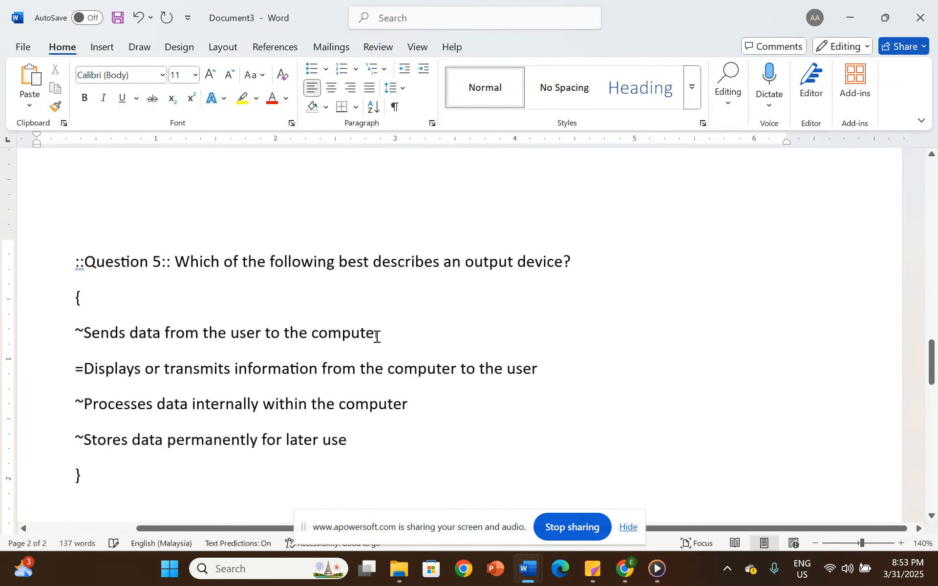
- Review the pasted GIFT questions in the document from the first question's opening colons to the closing brace of the last
scroll(394, 314, "down", 7, "ctrl")
scroll(388, 304, "up", 15)
scroll(323, 293, "up", 2)
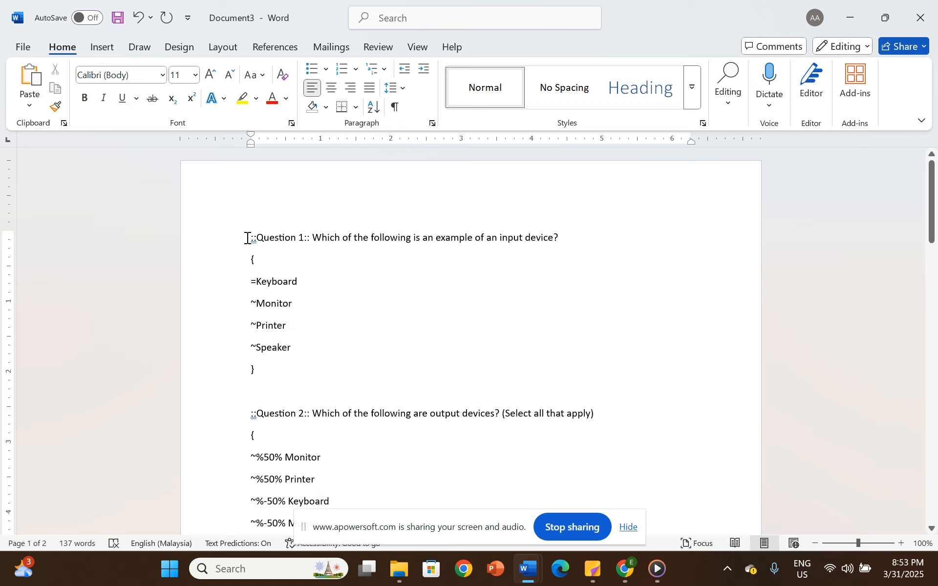
scroll(320, 272, "up", 4, "ctrl")
scroll(322, 273, "up", 1, "ctrl")
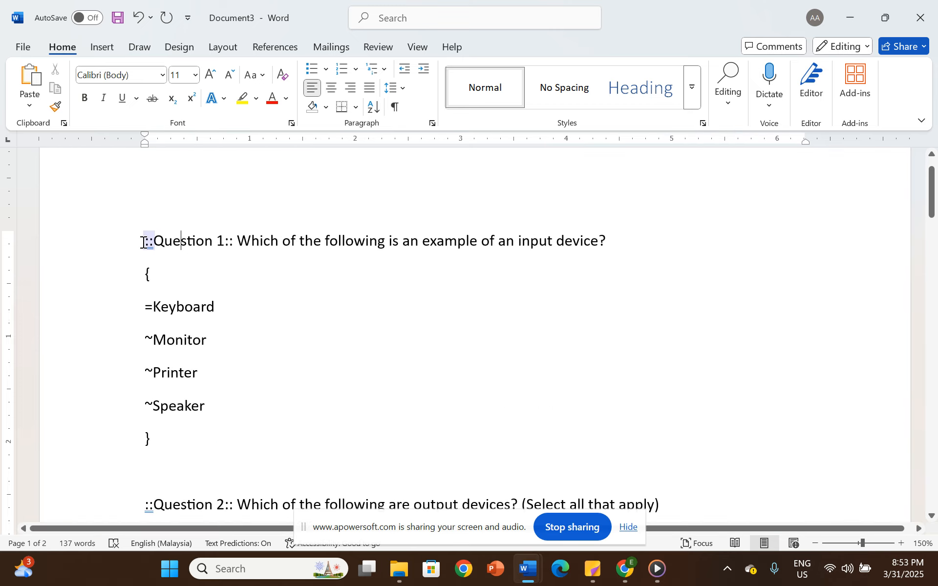
left_click_drag(143, 241, 264, 228)
left_click(288, 298)
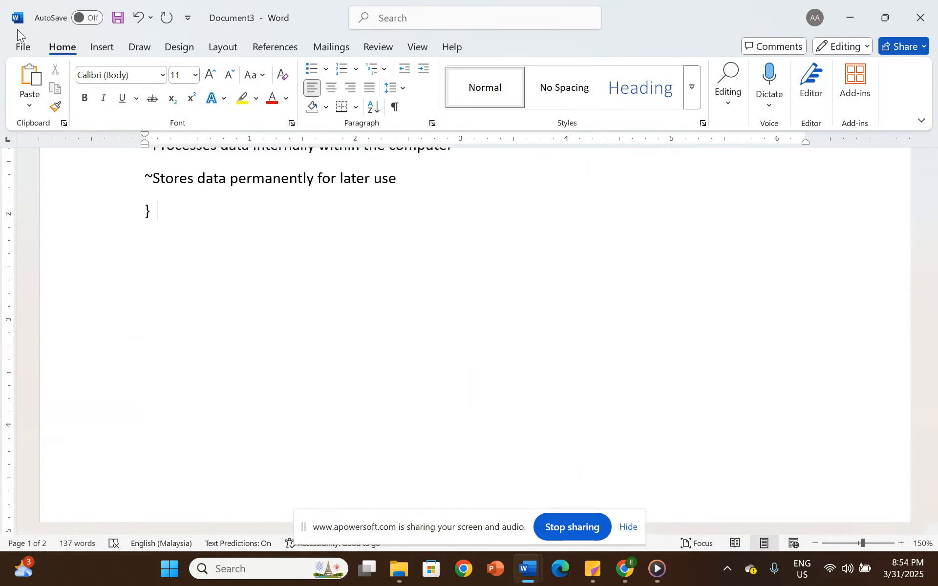
- Start saving the document as a new file on the computer and name it "input"
left_click(22, 47)
left_click(59, 274)
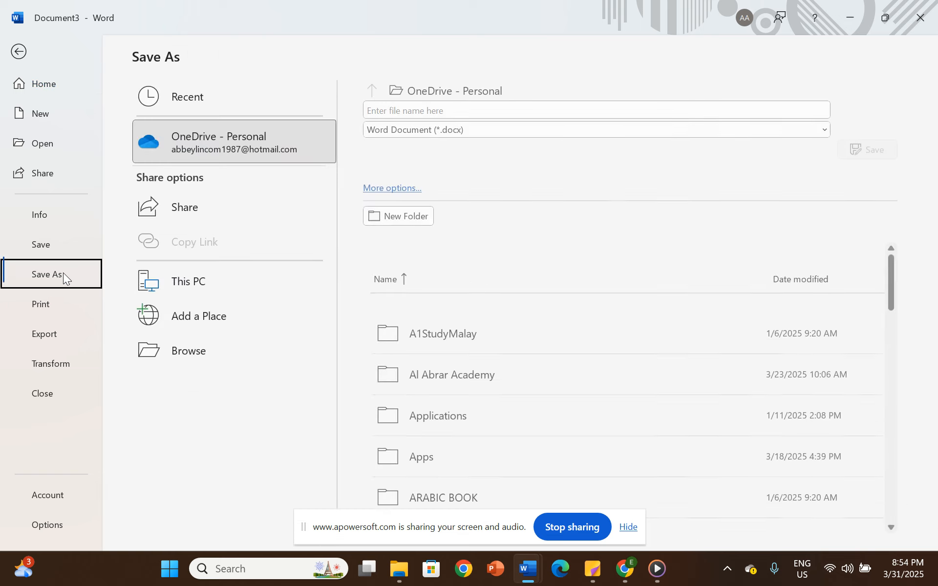
left_click(204, 350)
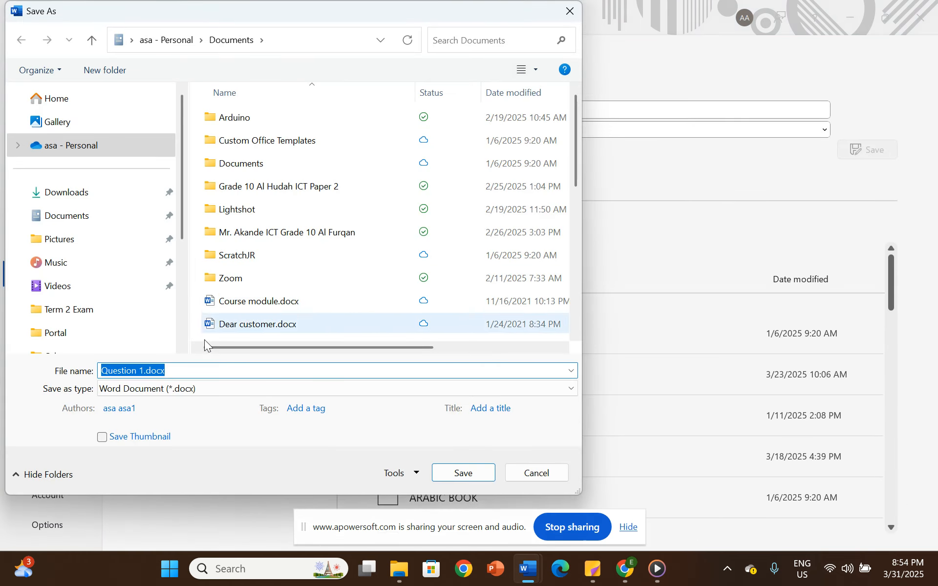
left_click(144, 371)
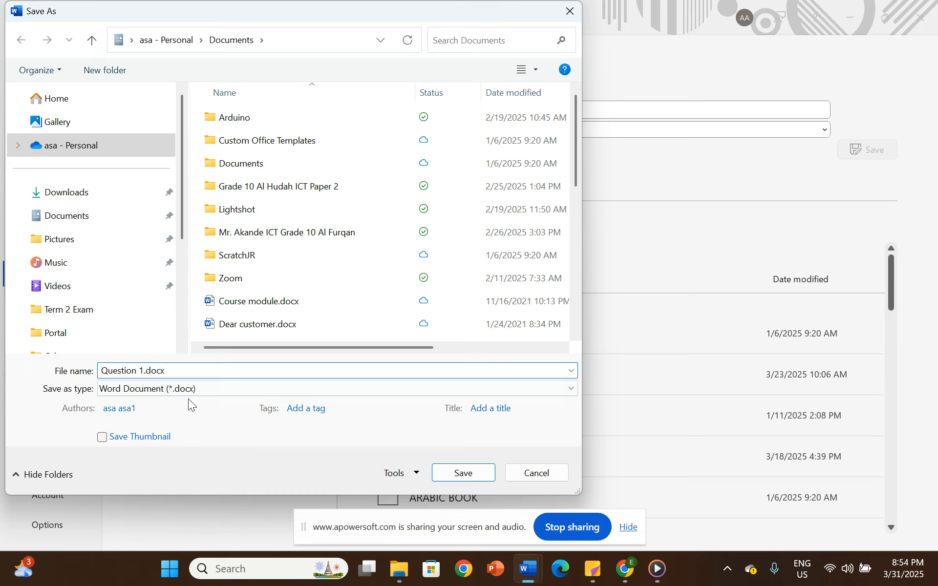
key("BackSpace")
key("BackSpace")
key("BackSpace")
key("BackSpace")
key("BackSpace")
key("BackSpace")
key("BackSpace")
key("BackSpace")
key("BackSpace")
key("BackSpace")
type("input")
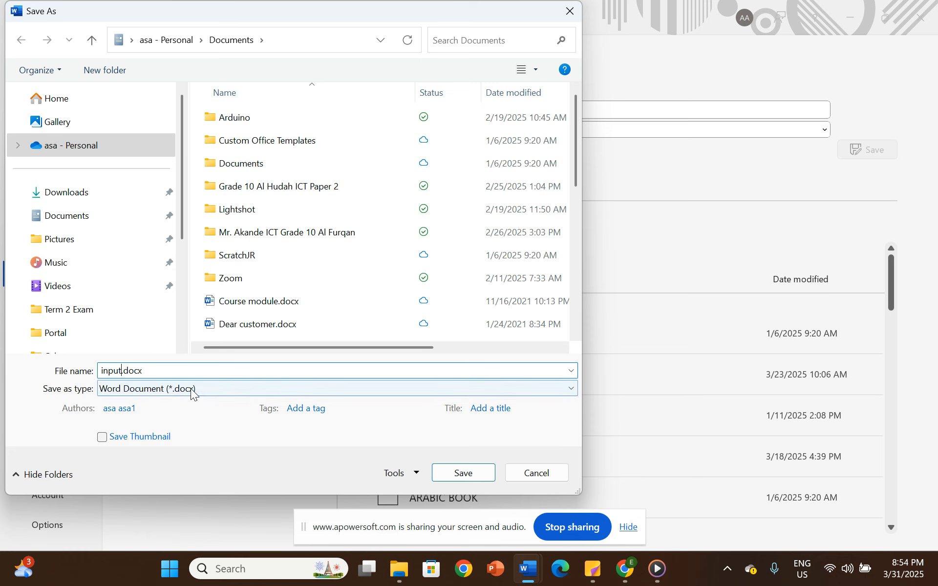
- Save the file as Plain Text (*.txt) in the Downloads folder, accepting the Windows (Default) text encoding
left_click(192, 389)
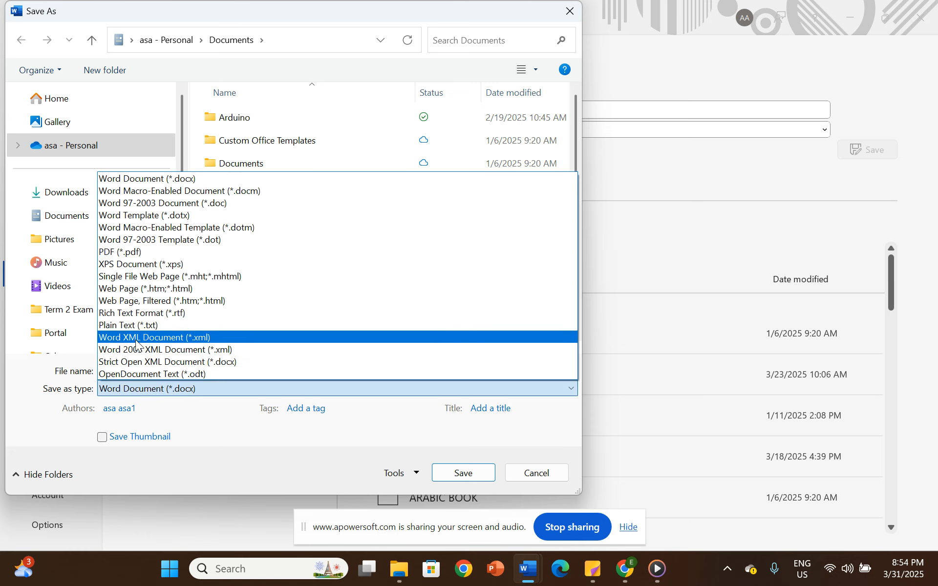
left_click(146, 325)
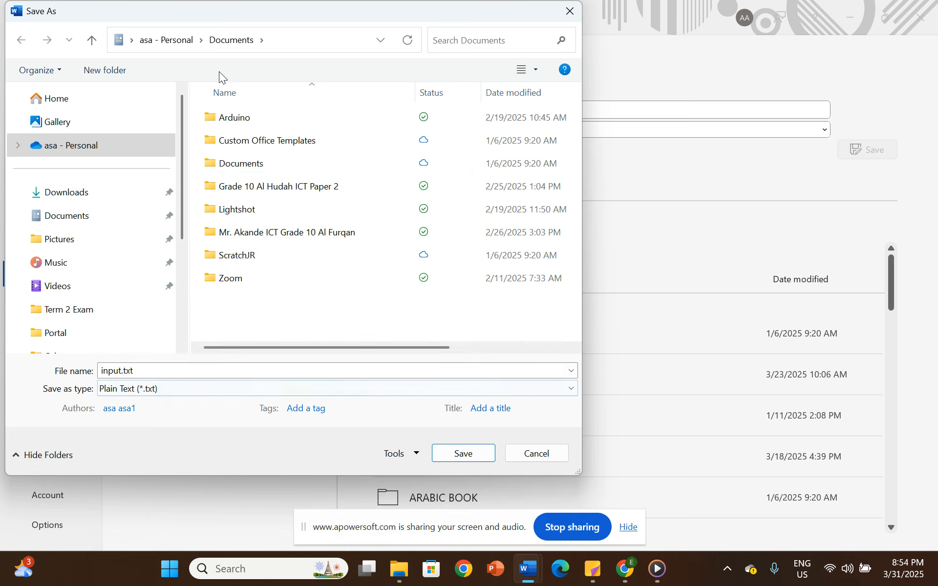
left_click(54, 190)
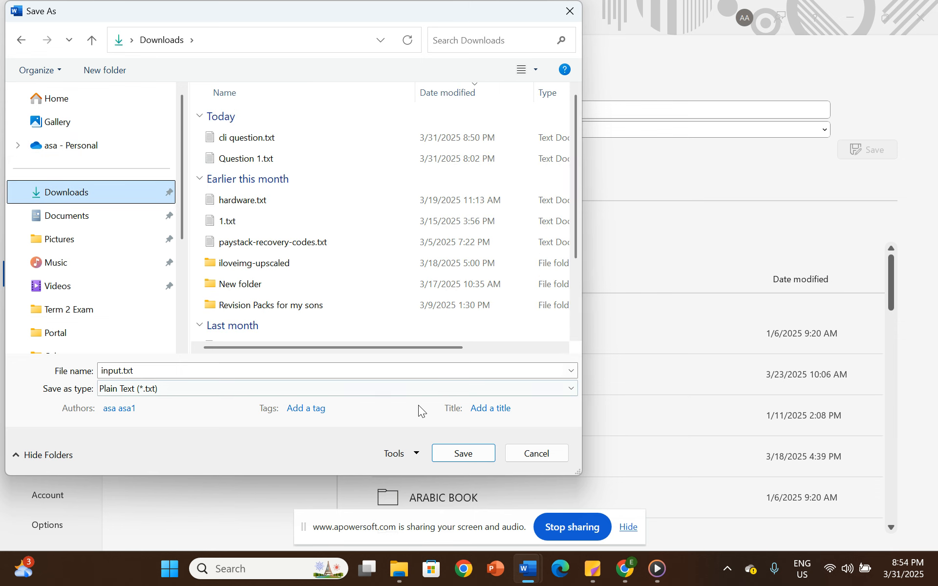
left_click(470, 457)
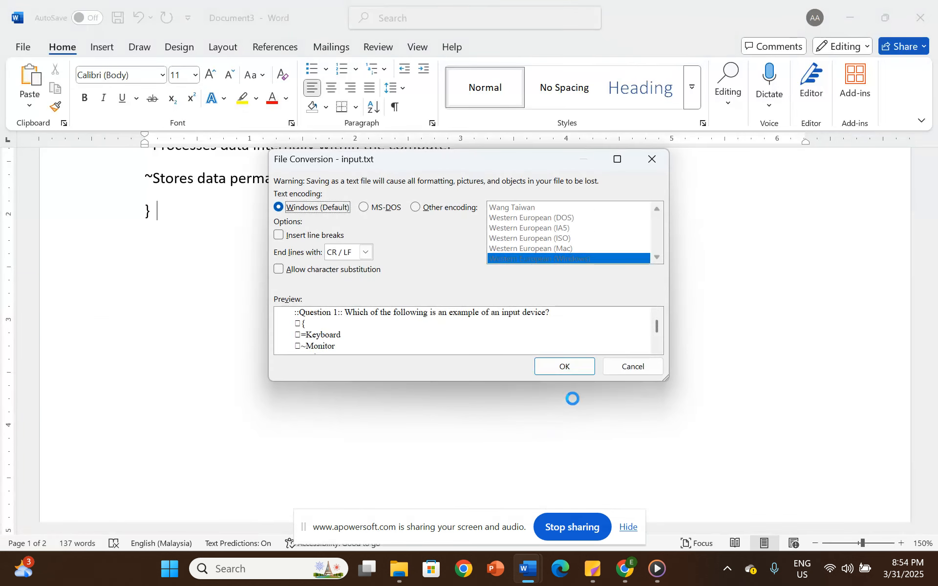
left_click(585, 367)
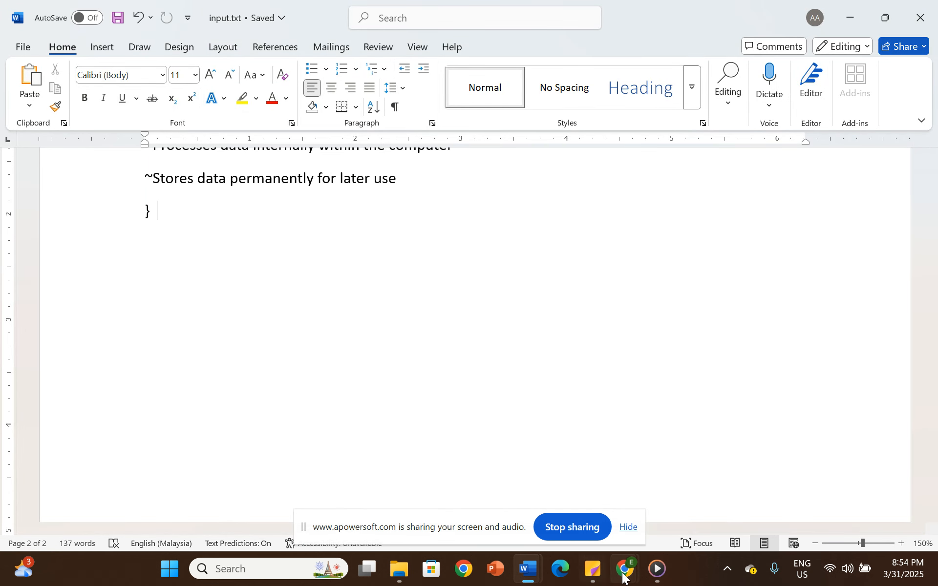
- Switch to the Moodle import page in Chrome and select GIFT format as the file format
mouse_move(627, 570)
left_click(563, 494)
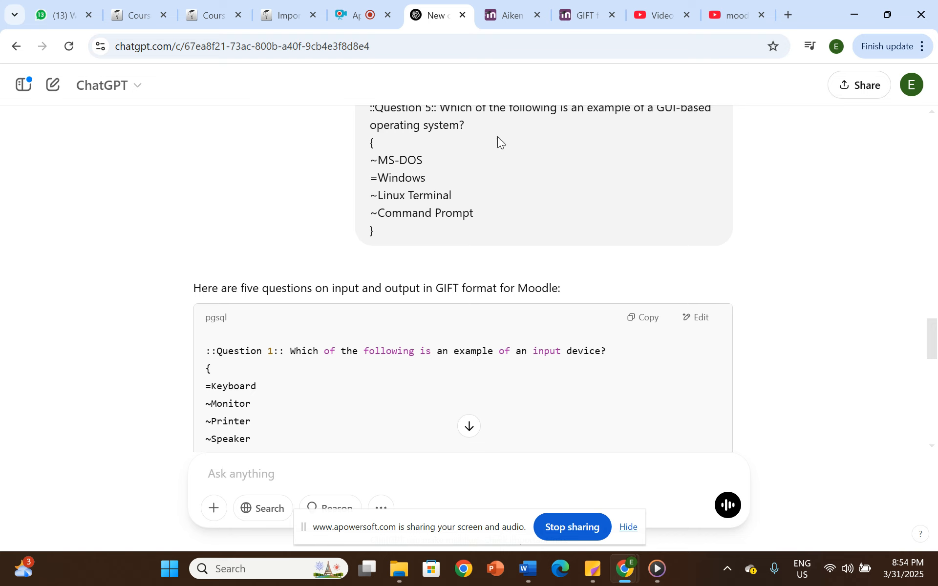
left_click(276, 4)
scroll(343, 269, "up", 4)
scroll(406, 260, "down", 3)
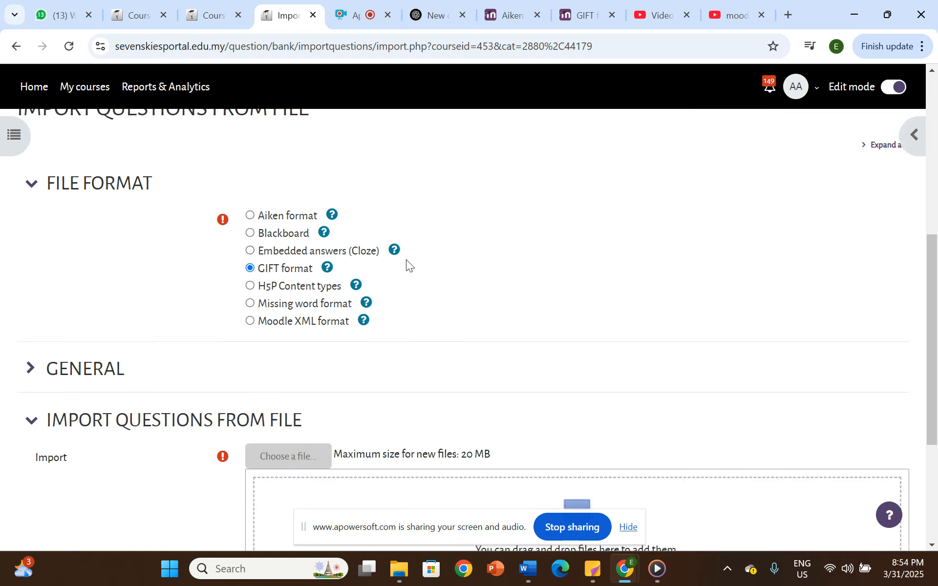
left_click(251, 216)
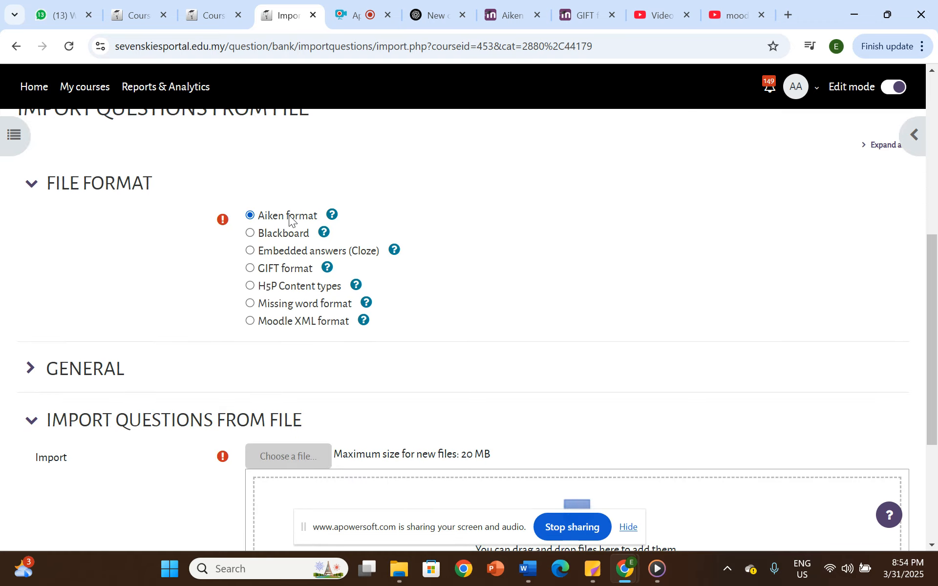
left_click(250, 269)
scroll(313, 272, "down", 3)
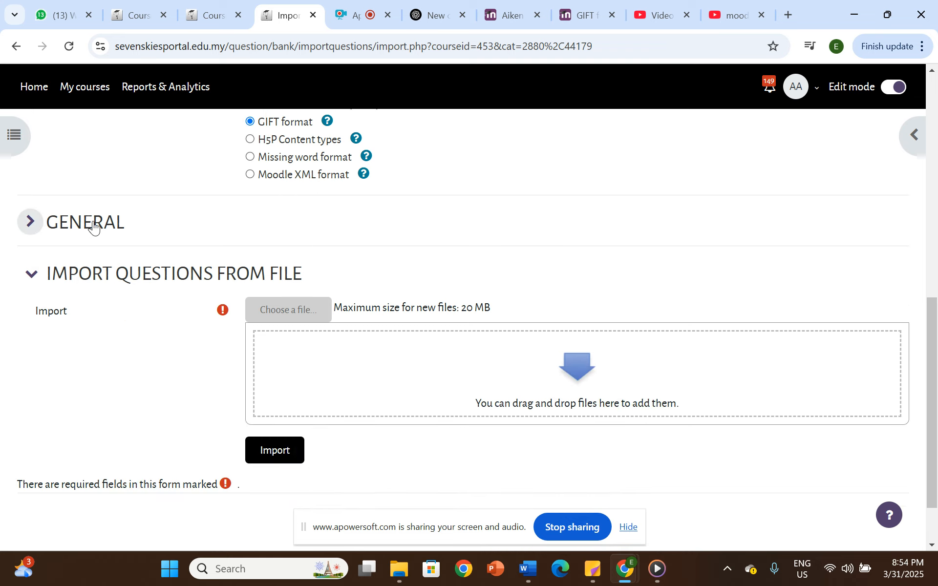
- Expand the general import settings and choose Chapter 2 as the import category
left_click(93, 225)
scroll(322, 283, "down", 3)
scroll(304, 219, "up", 1)
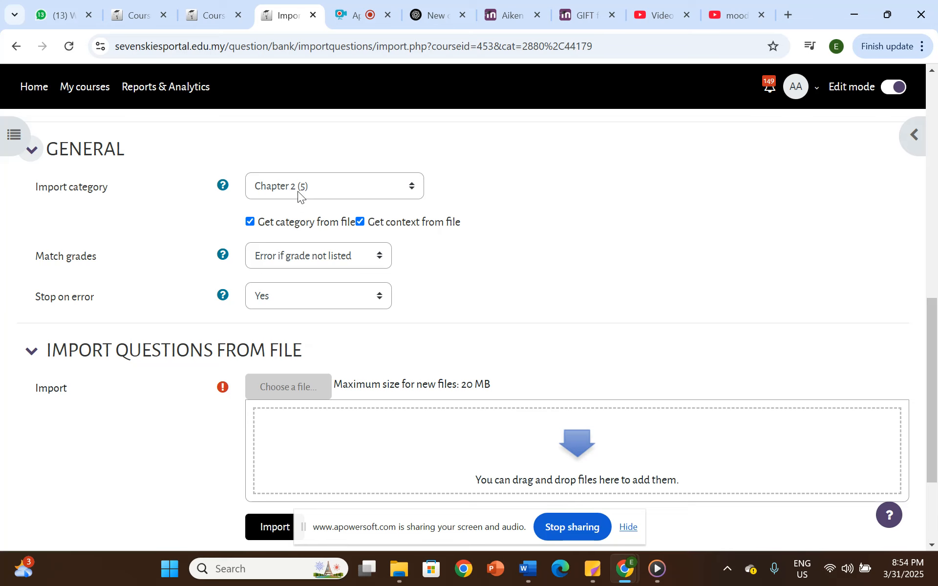
left_click(298, 188)
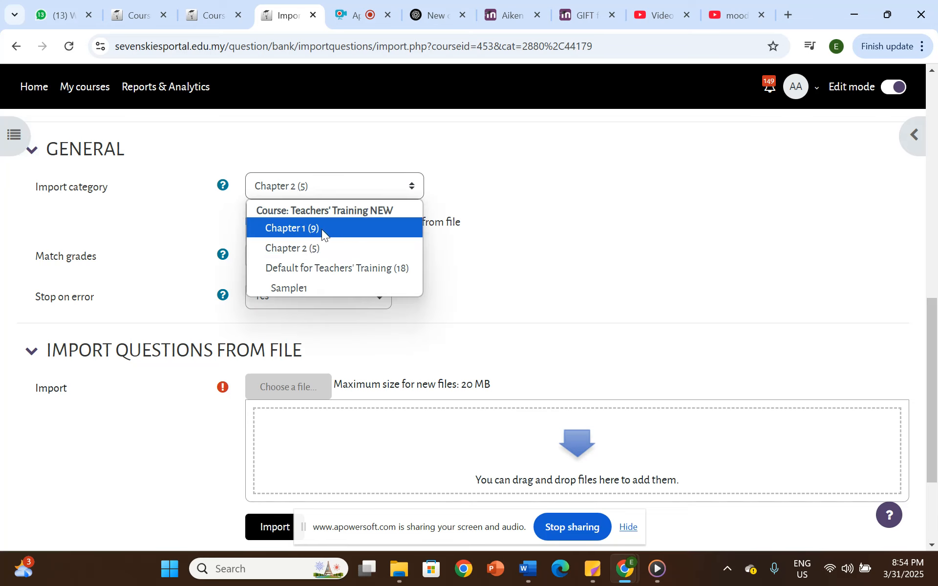
left_click(314, 253)
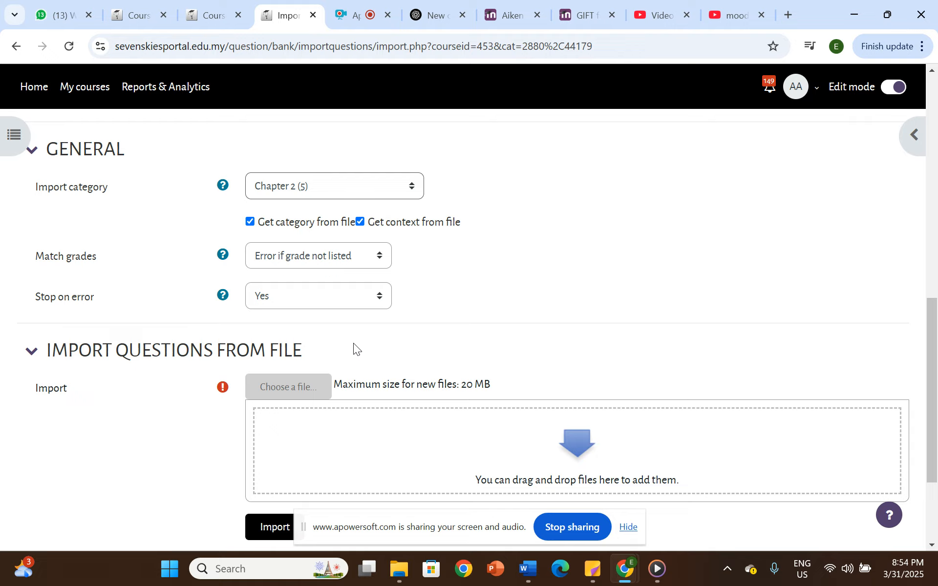
- Upload input.txt from the Downloads folder as the file to import
scroll(352, 344, "down", 1)
left_click(268, 312)
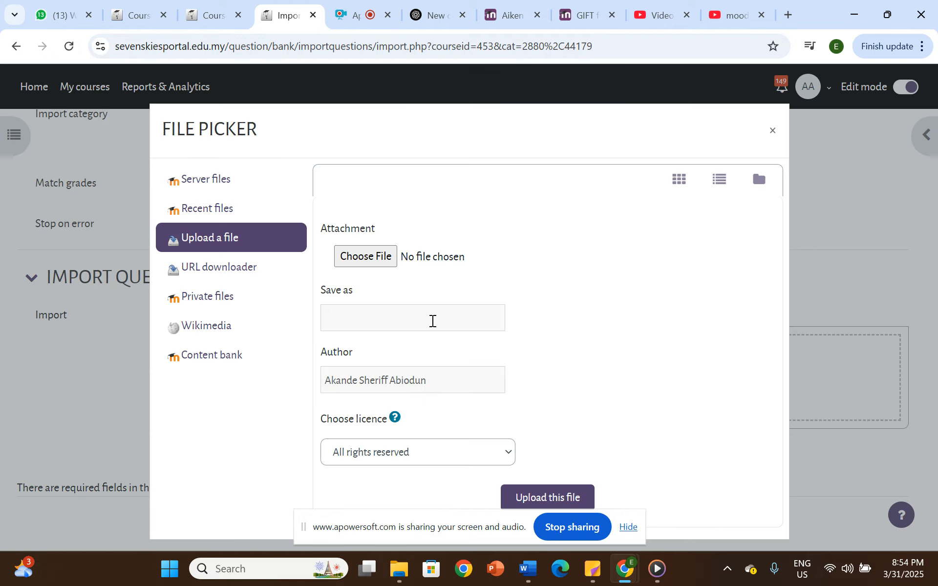
left_click(386, 253)
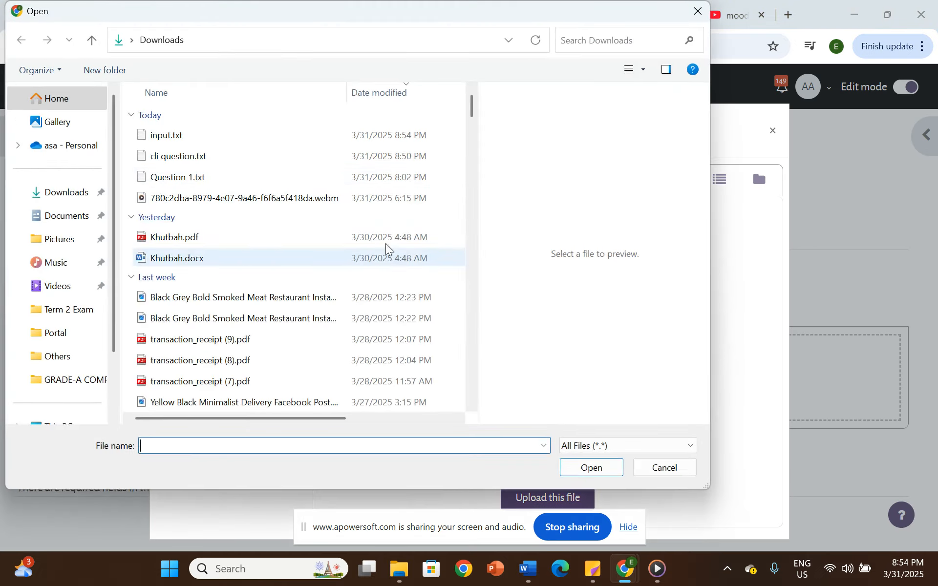
left_click(169, 135)
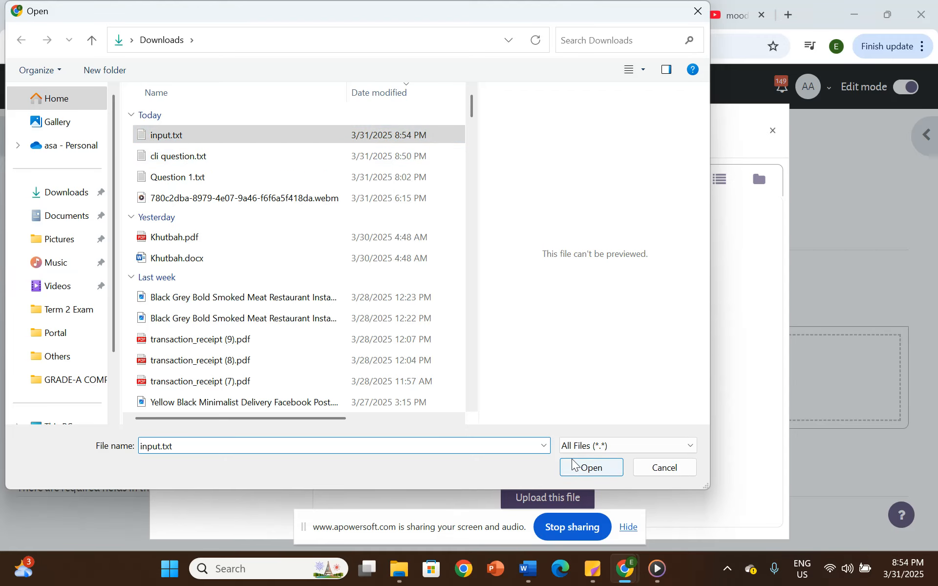
left_click(587, 468)
left_click(540, 496)
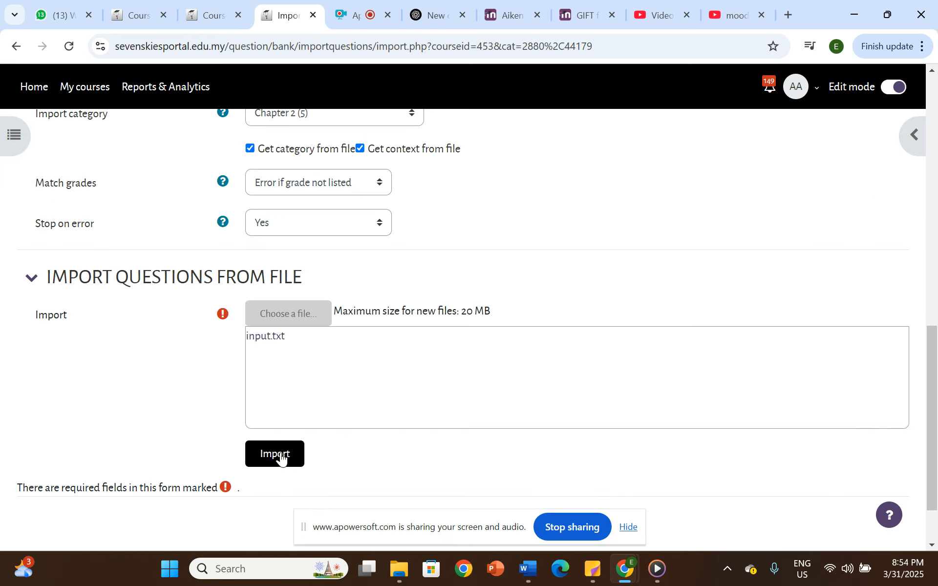
- Import the questions from the uploaded file, check the import summary and continue to the question bank
left_click(281, 459)
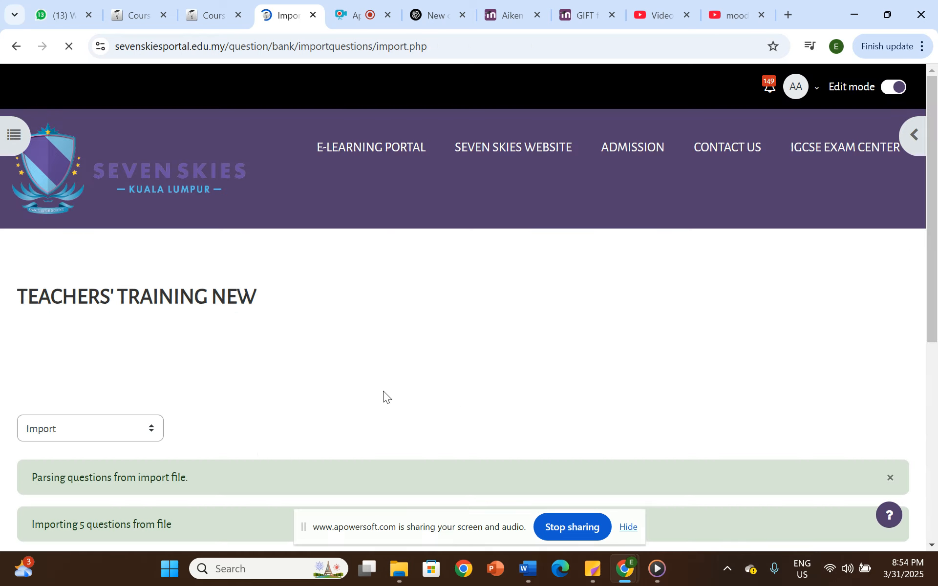
scroll(383, 392, "down", 3)
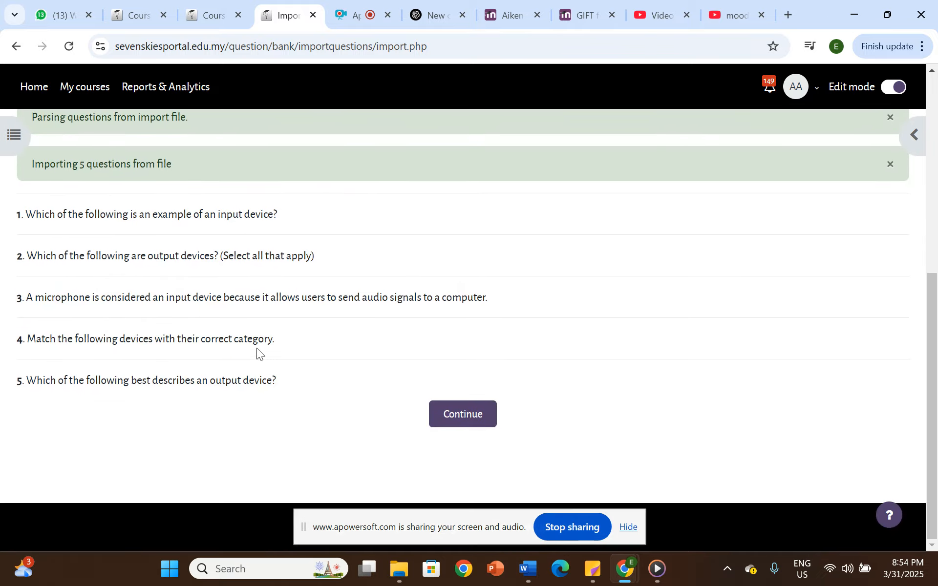
scroll(257, 348, "up", 3)
left_click_drag(47, 317, 180, 324)
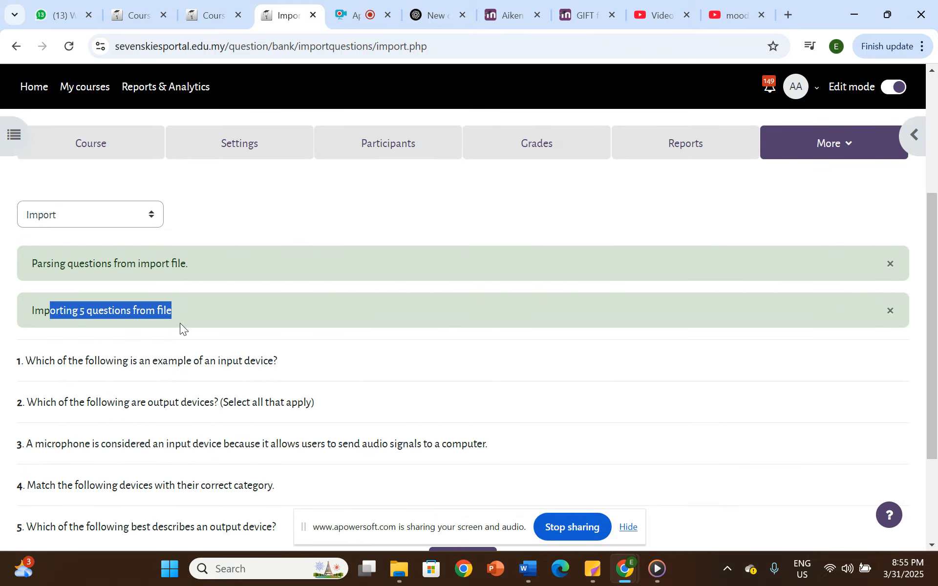
scroll(180, 324, "down", 3)
left_click(490, 414)
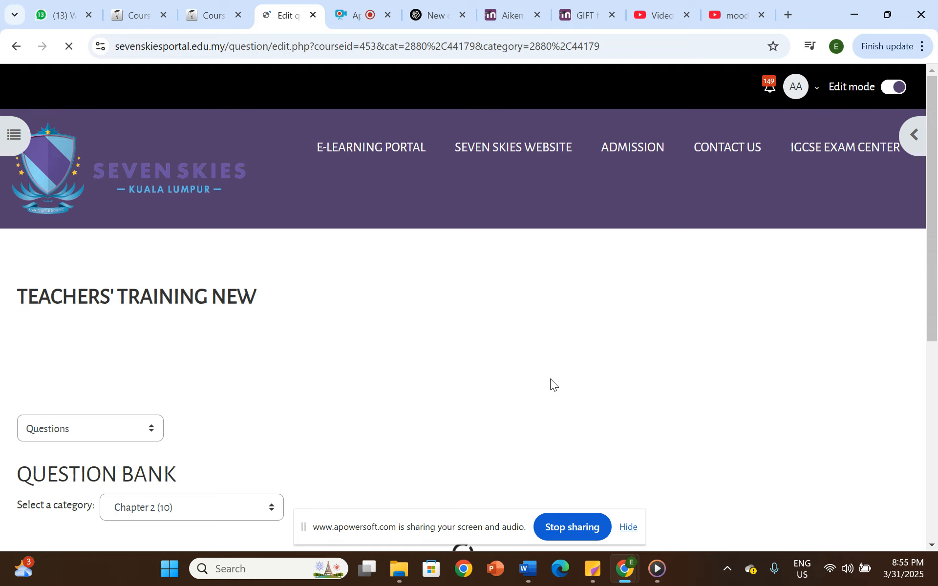
- Examine the imported questions listed in the Chapter 2 category of the question bank
scroll(416, 377, "down", 15)
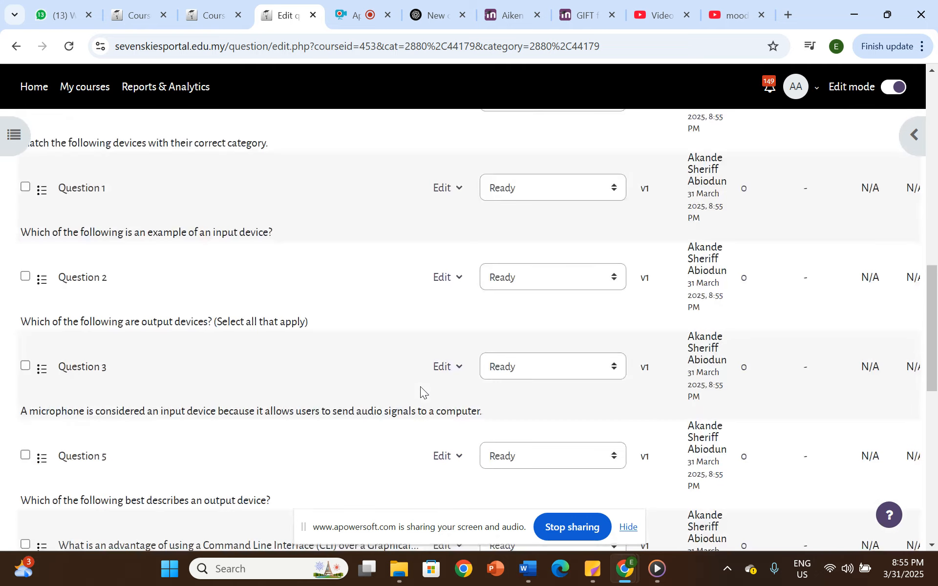
scroll(421, 389, "down", 10)
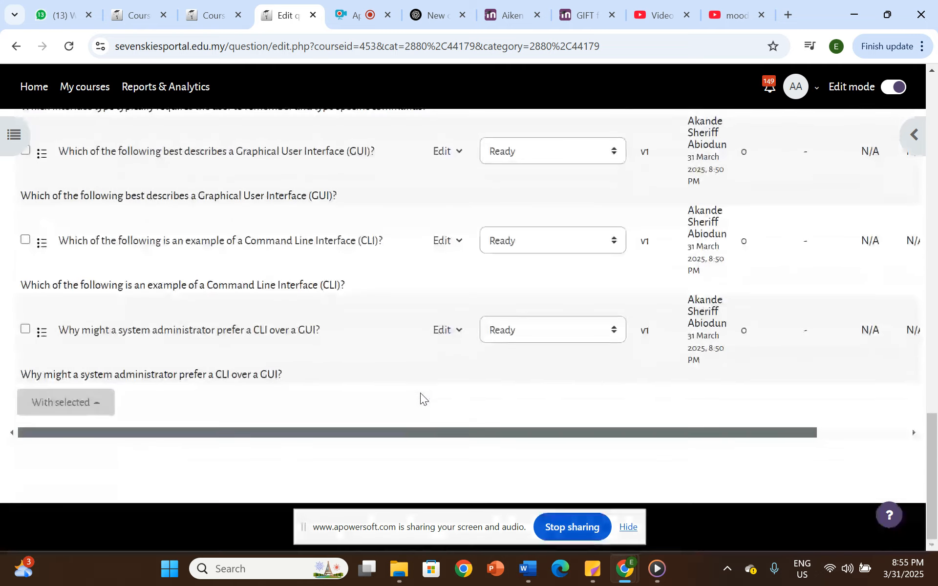
scroll(420, 393, "up", 20)
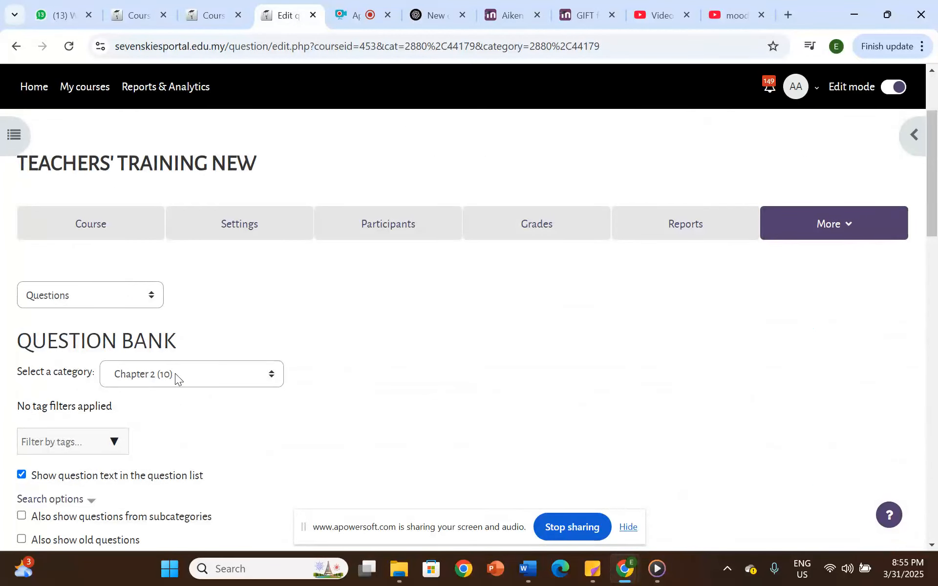
scroll(206, 377, "down", 9)
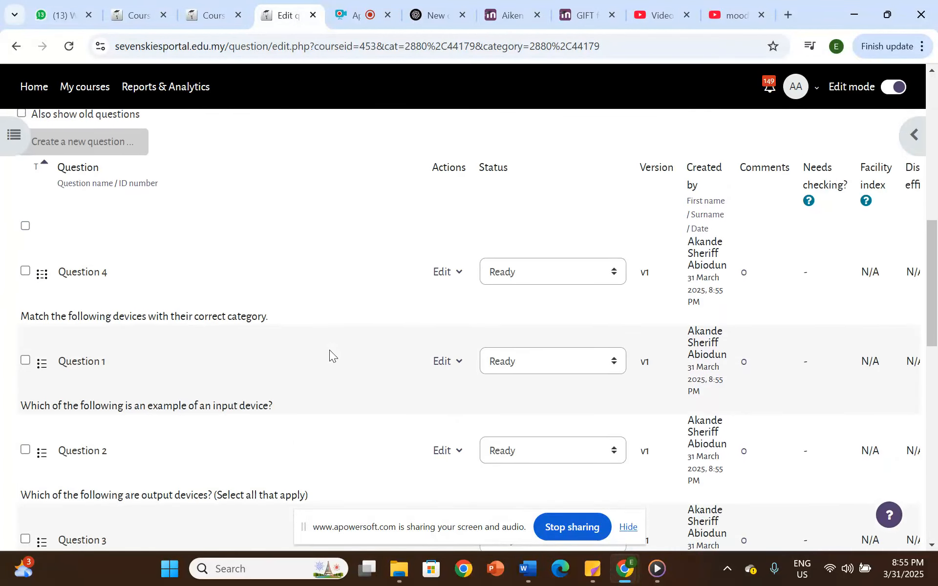
scroll(330, 356, "down", 1)
scroll(447, 296, "up", 1)
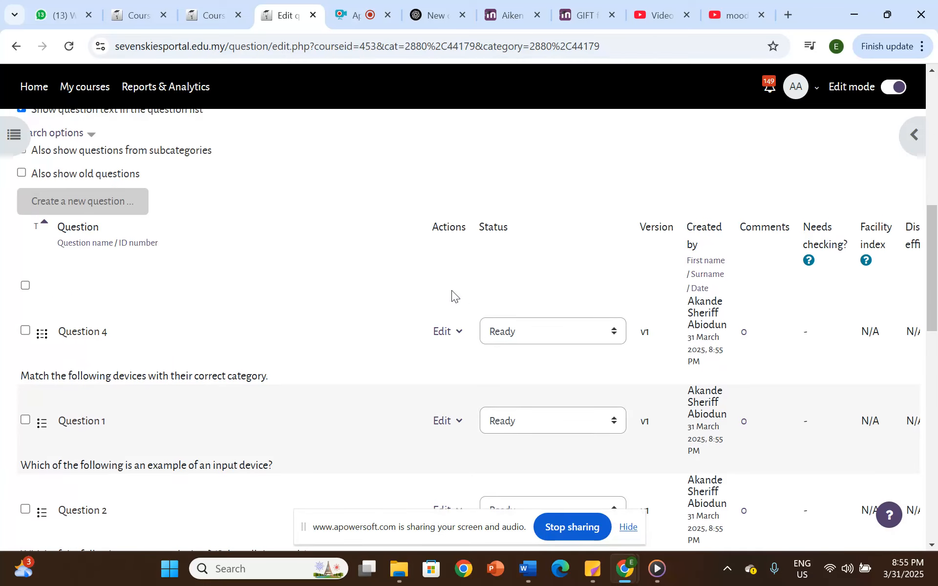
- Preview Question 4 and match Keyboard to Input Device and Monitor to Output Device
left_click(459, 332)
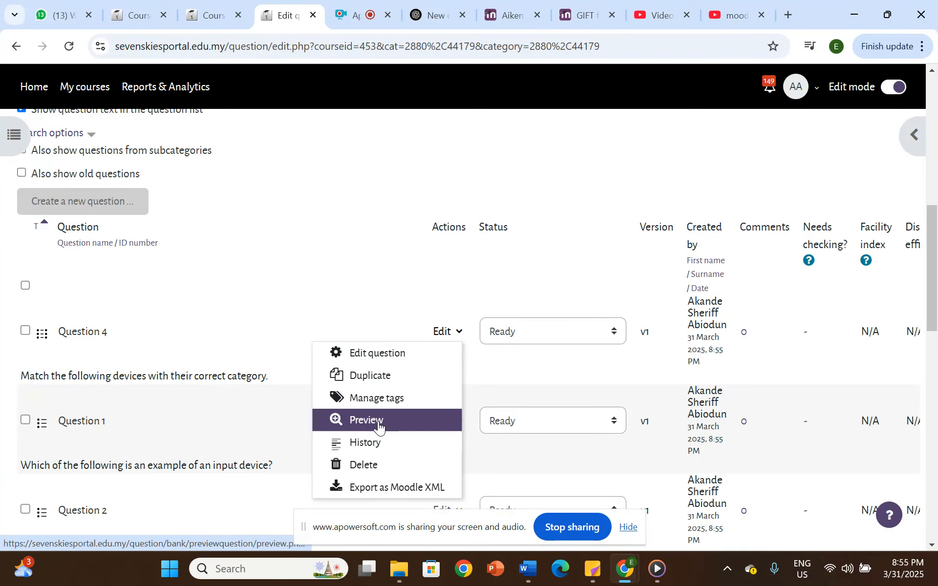
left_click(379, 422)
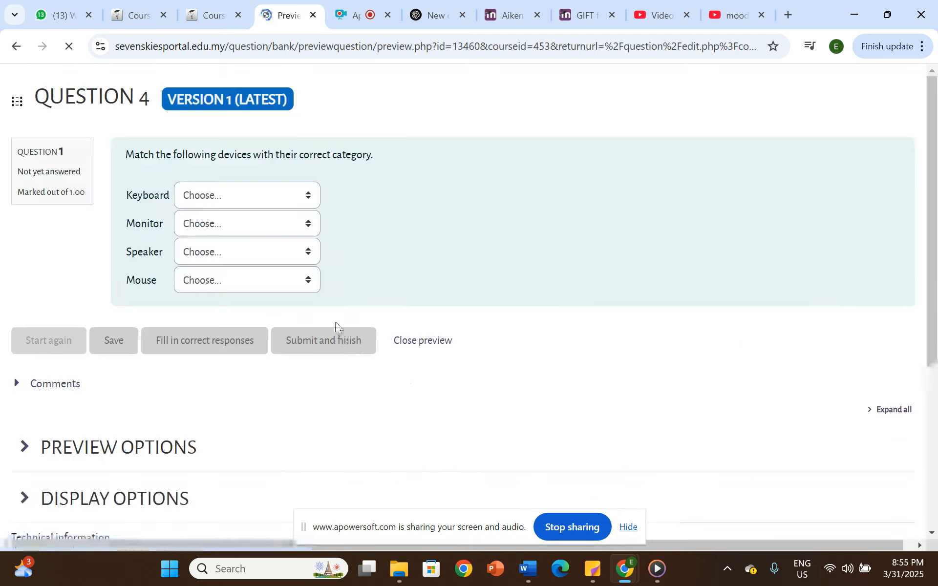
left_click(215, 199)
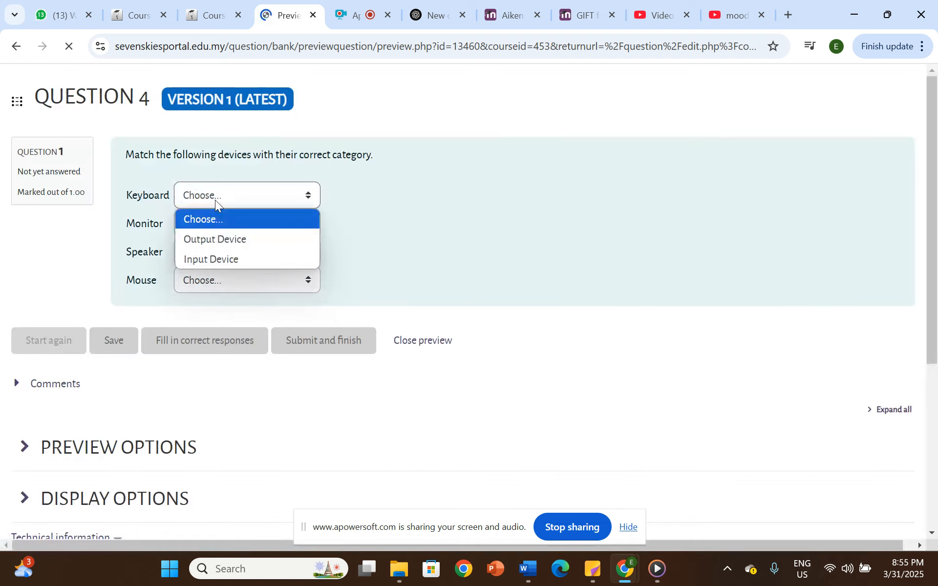
left_click(222, 239)
left_click(222, 227)
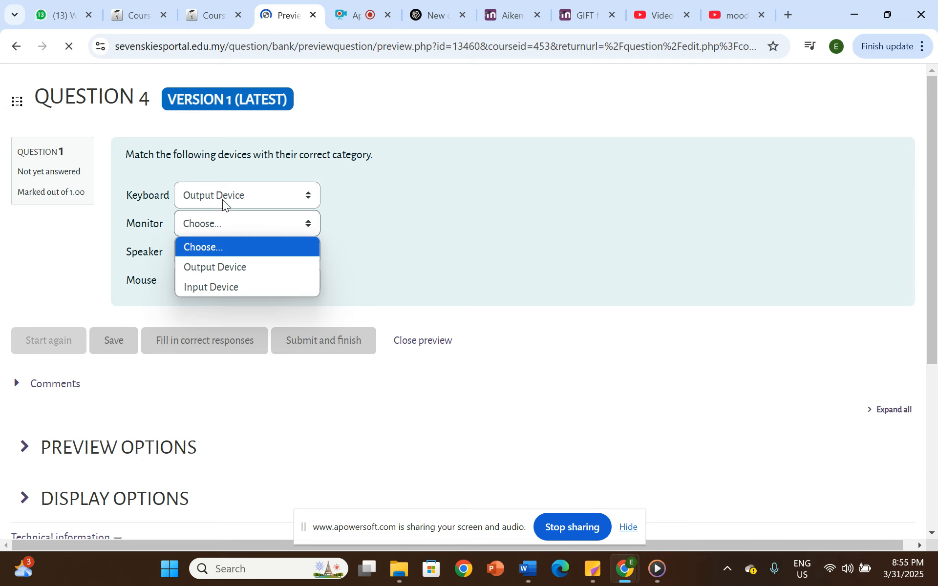
left_click(220, 198)
left_click(220, 262)
left_click(219, 224)
left_click(220, 266)
left_click(220, 272)
- Match Speaker to Output Device and Mouse to Input Device, and close the question preview
left_click(222, 257)
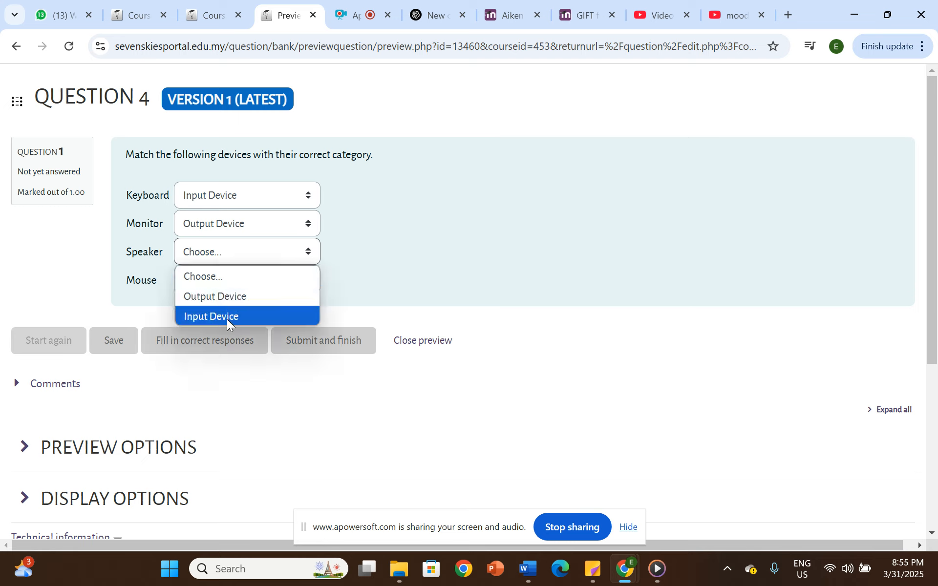
left_click(227, 319)
left_click(222, 259)
left_click(211, 293)
left_click(227, 290)
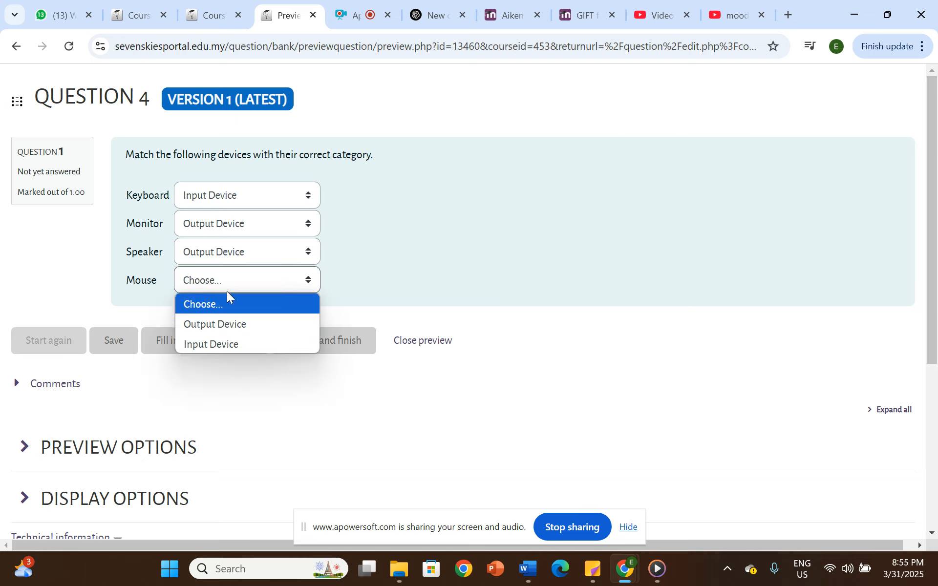
left_click(227, 345)
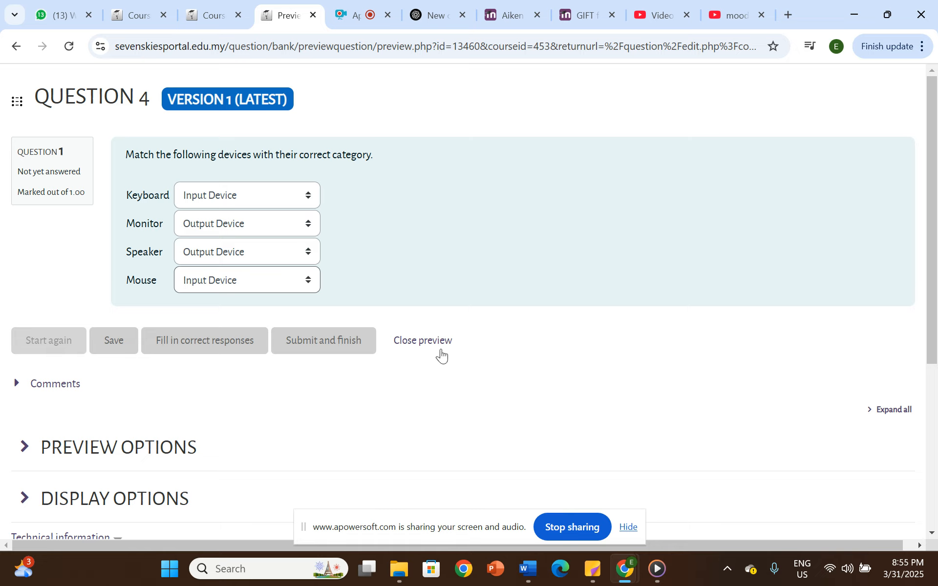
left_click(424, 345)
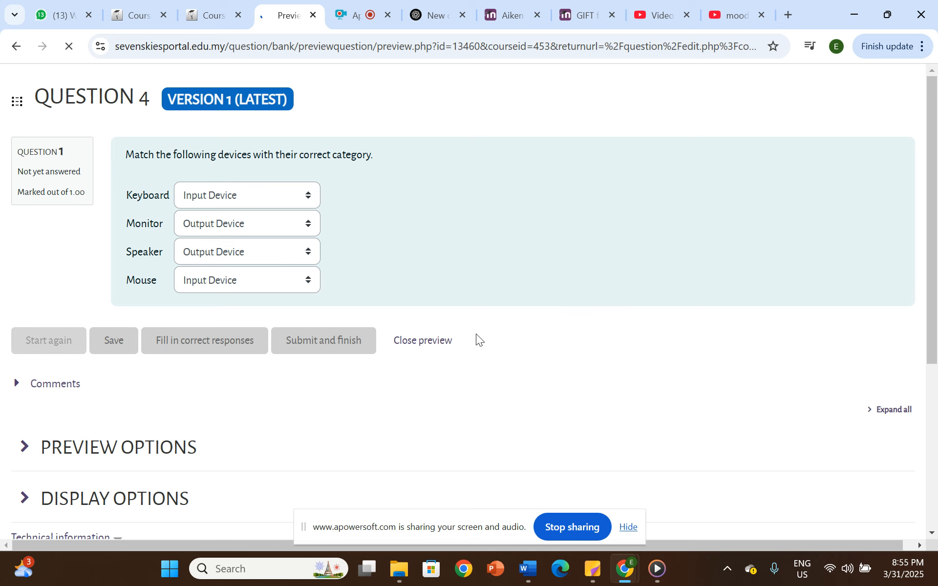
- Return to the course page and add a new Quiz activity to the Enrichment Program Videos section
scroll(472, 342, "down", 10)
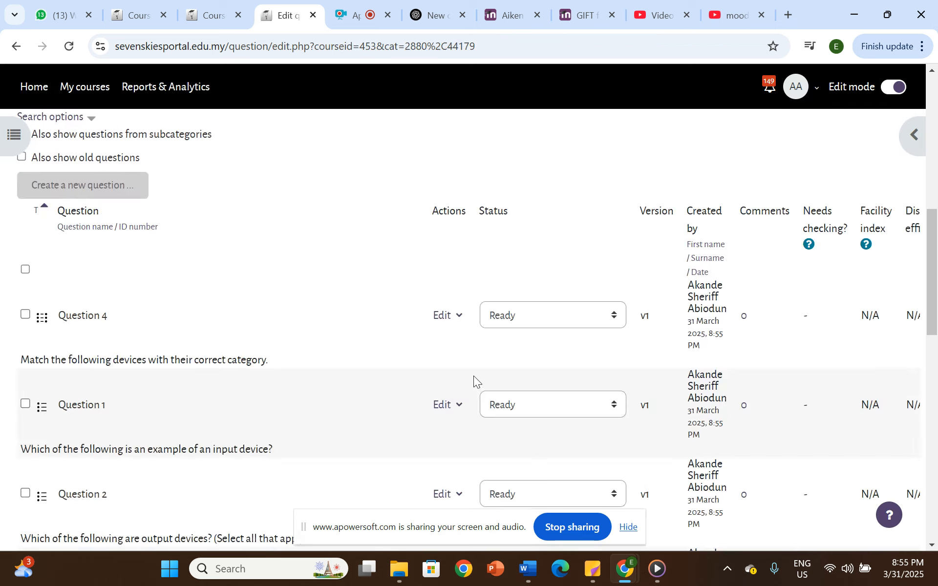
scroll(467, 381, "down", 8)
scroll(532, 312, "up", 15)
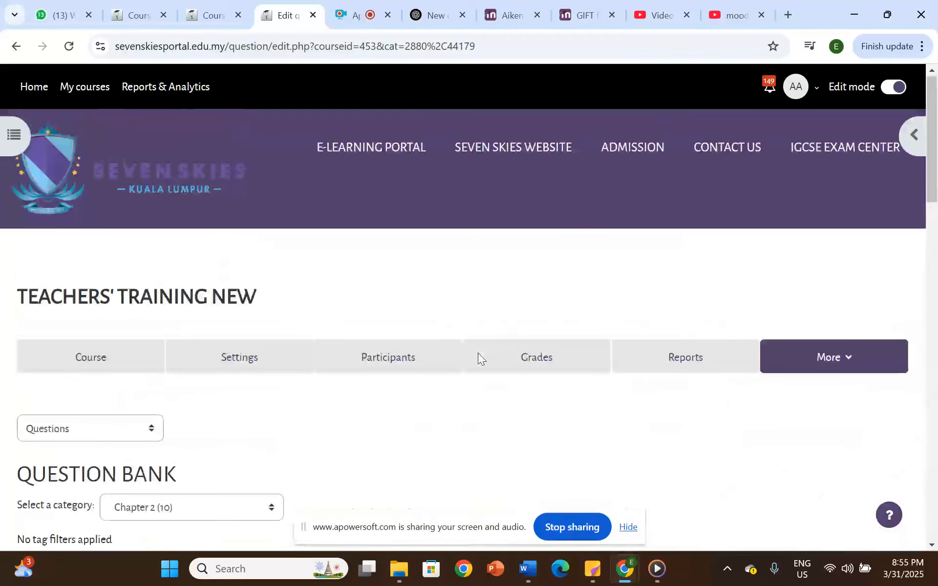
left_click(109, 361)
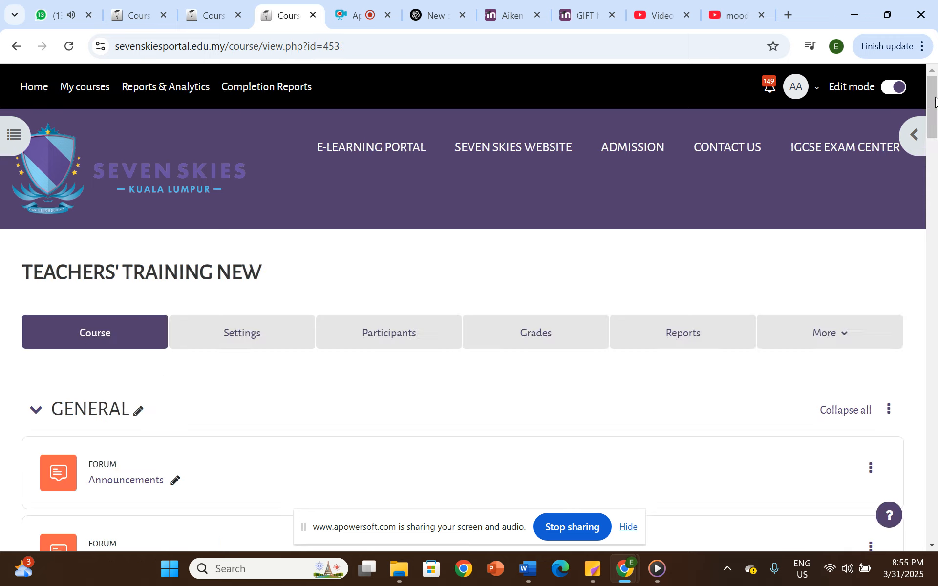
left_click_drag(935, 104, 935, 540)
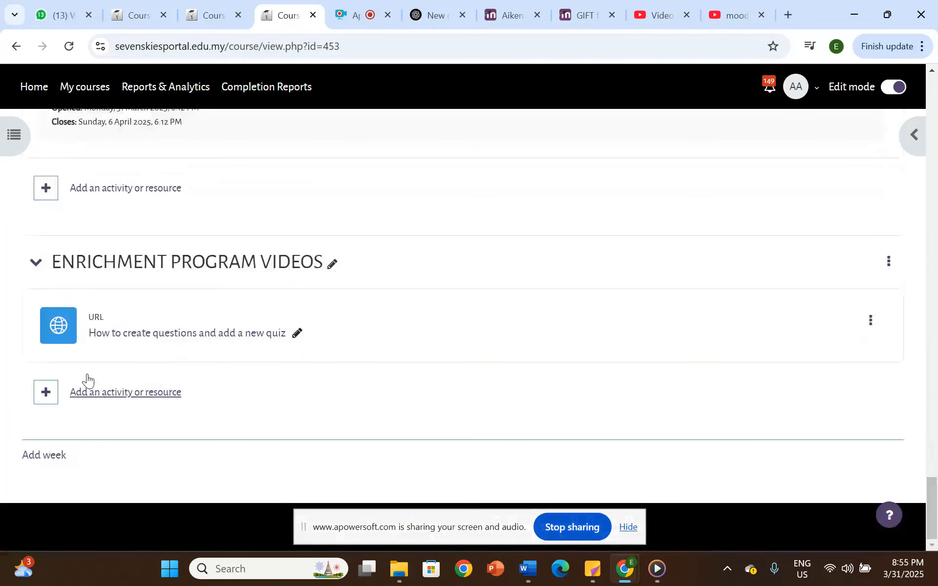
left_click(129, 394)
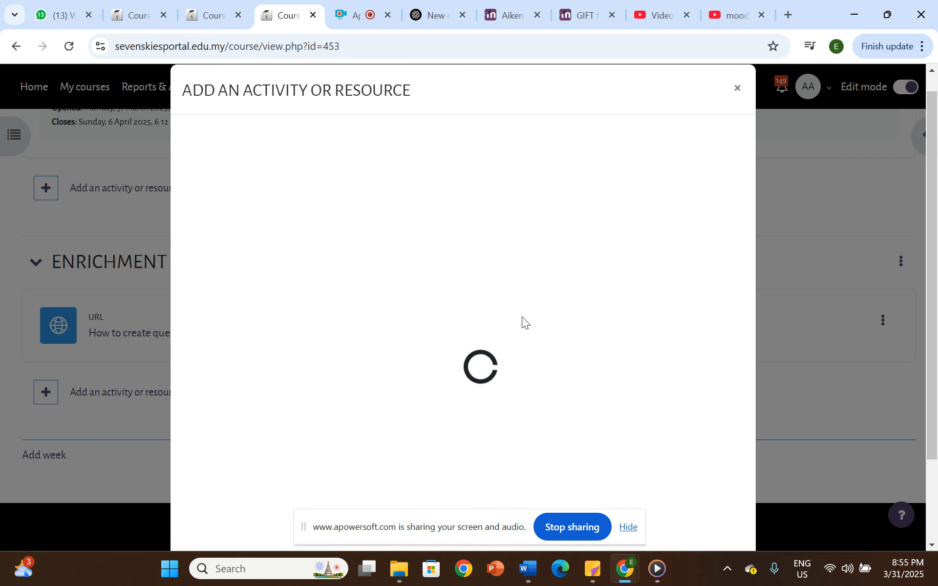
left_click(325, 339)
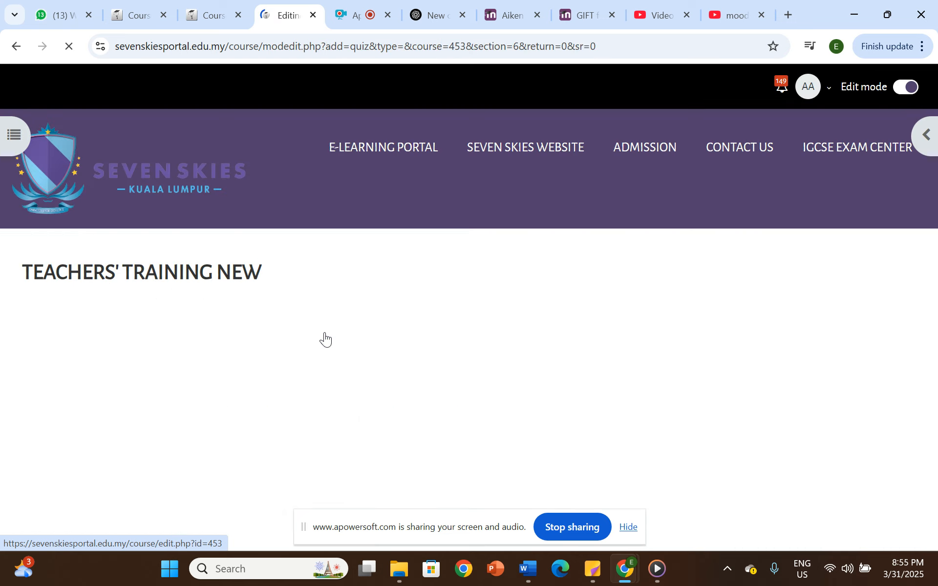
- Name the new quiz "Enrichment prog 2" and leave its description empty
scroll(314, 224, "down", 5)
left_click(300, 211)
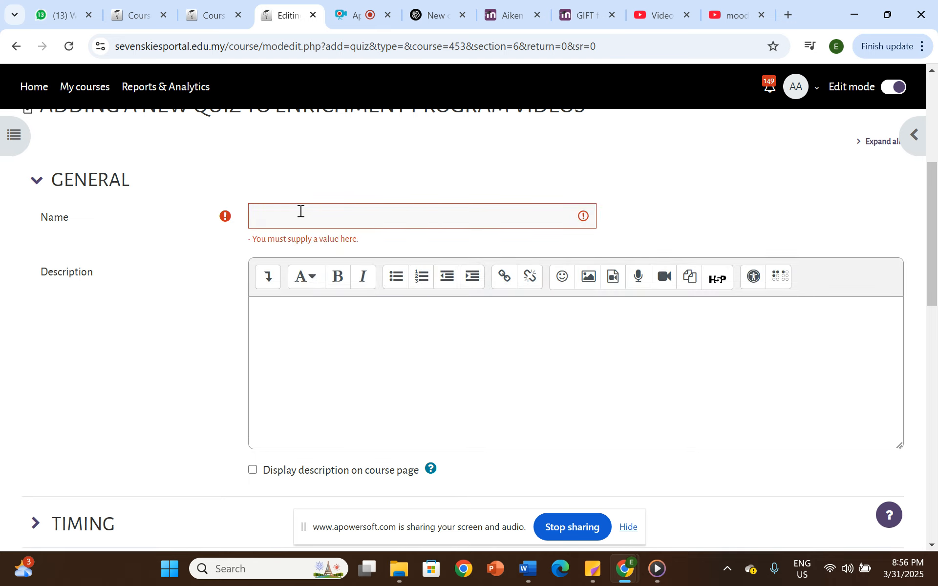
left_click(301, 211)
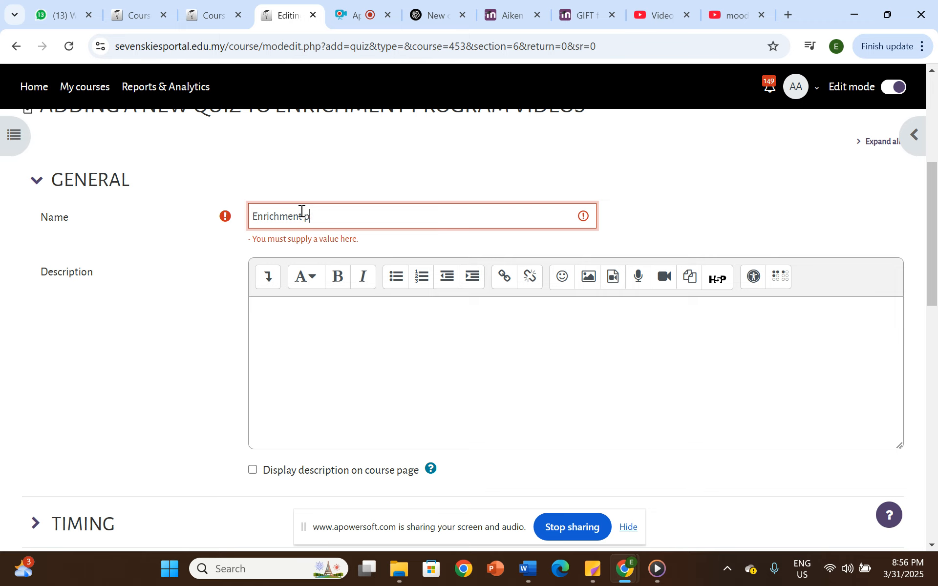
left_click(293, 314)
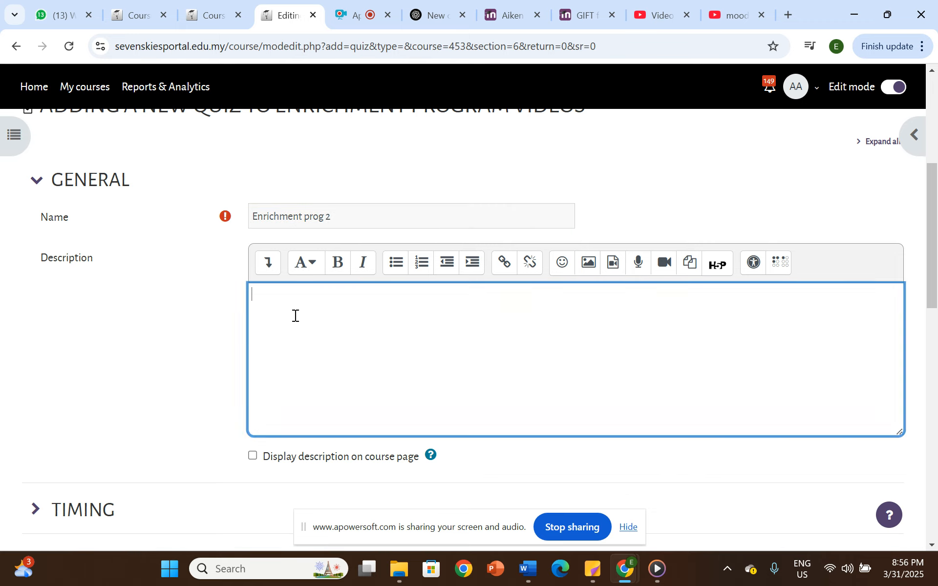
- Look through the quiz's Timing and further settings without changing them, and save and display the quiz
scroll(304, 366, "down", 5)
left_click(85, 296)
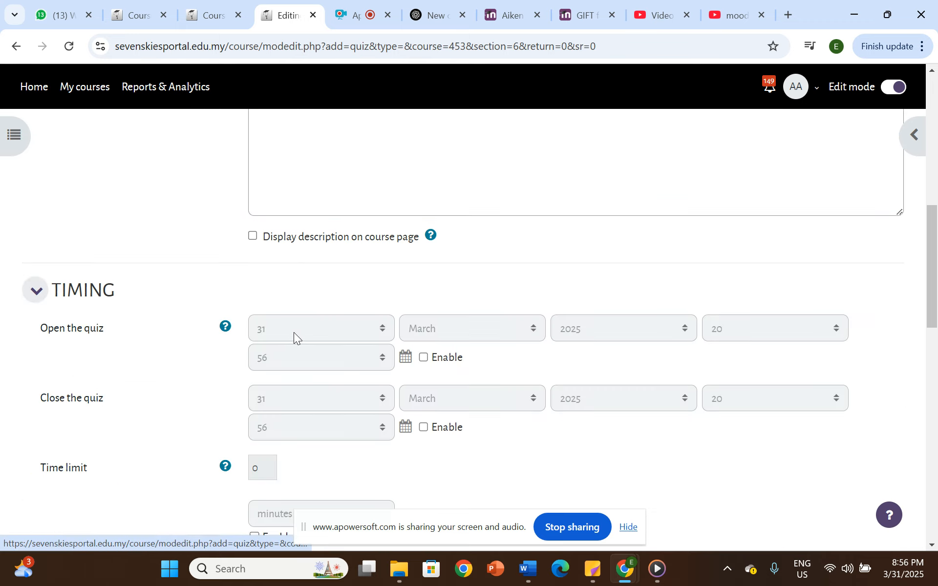
scroll(294, 335, "down", 7)
left_click(99, 256)
scroll(280, 307, "down", 10)
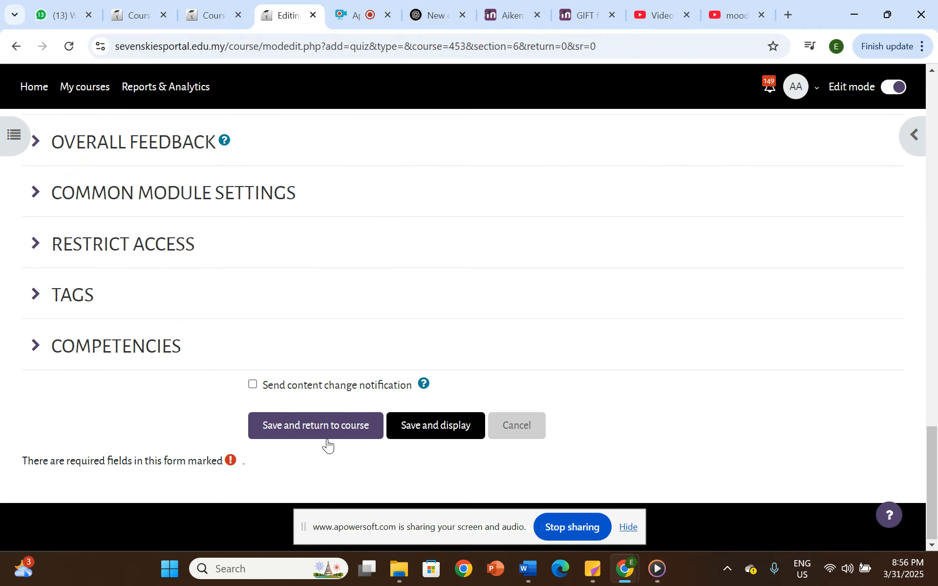
left_click(531, 429)
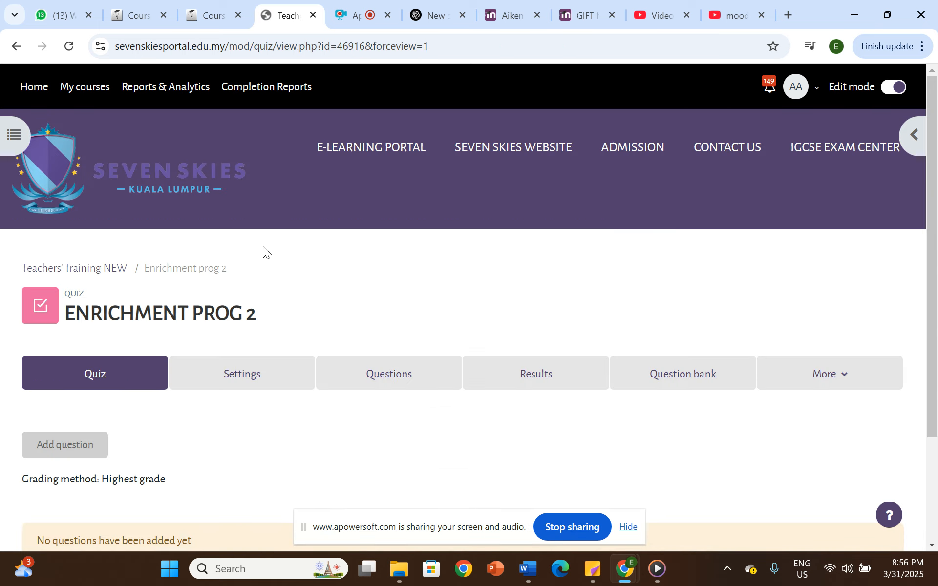
- Open the question editing page of the Enrichment prog 2 quiz and start adding questions from the question bank
scroll(356, 347, "down", 2)
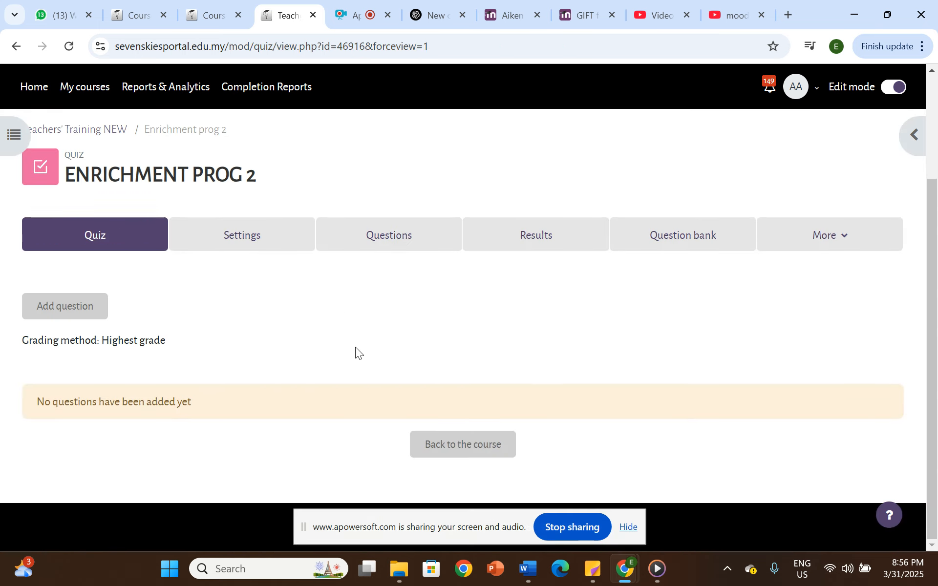
left_click(66, 313)
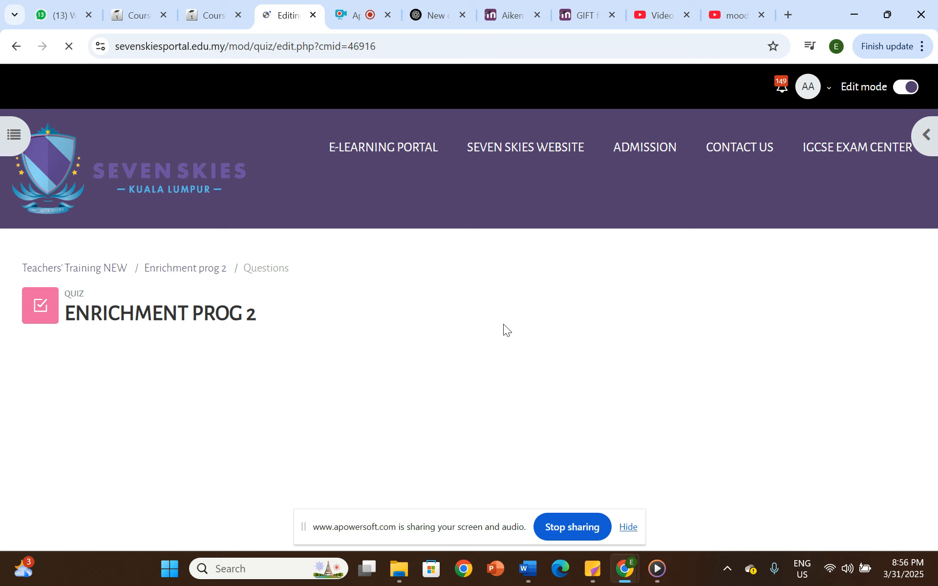
scroll(502, 328, "down", 5)
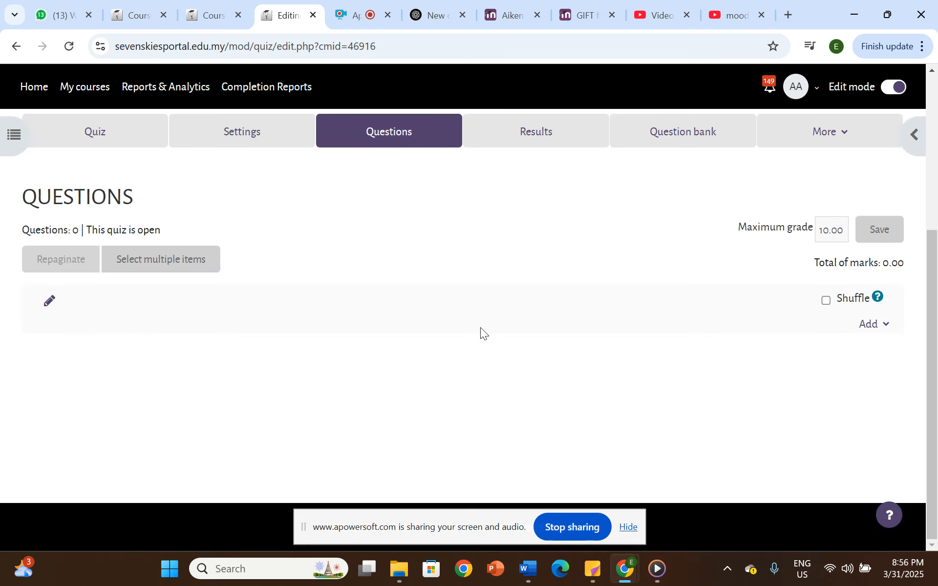
left_click(880, 326)
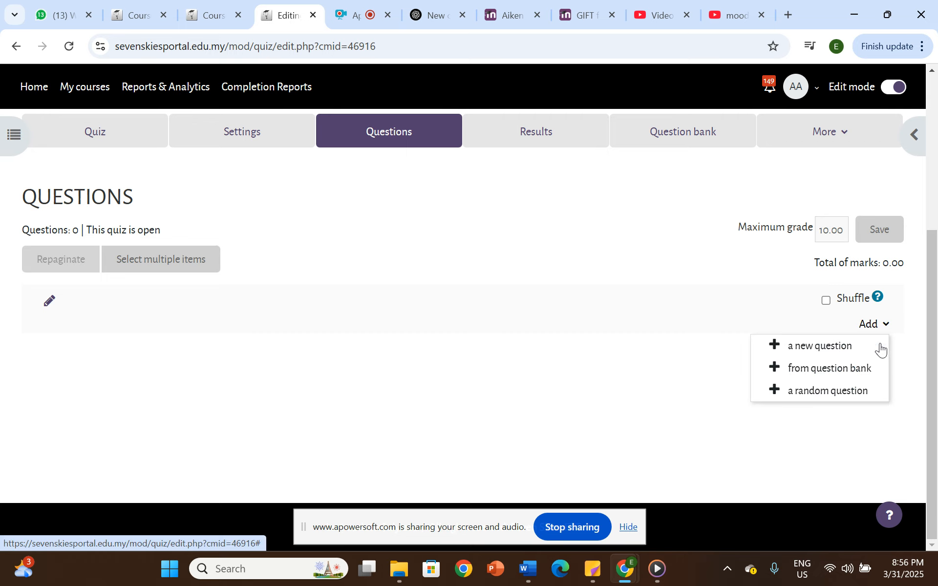
left_click(824, 374)
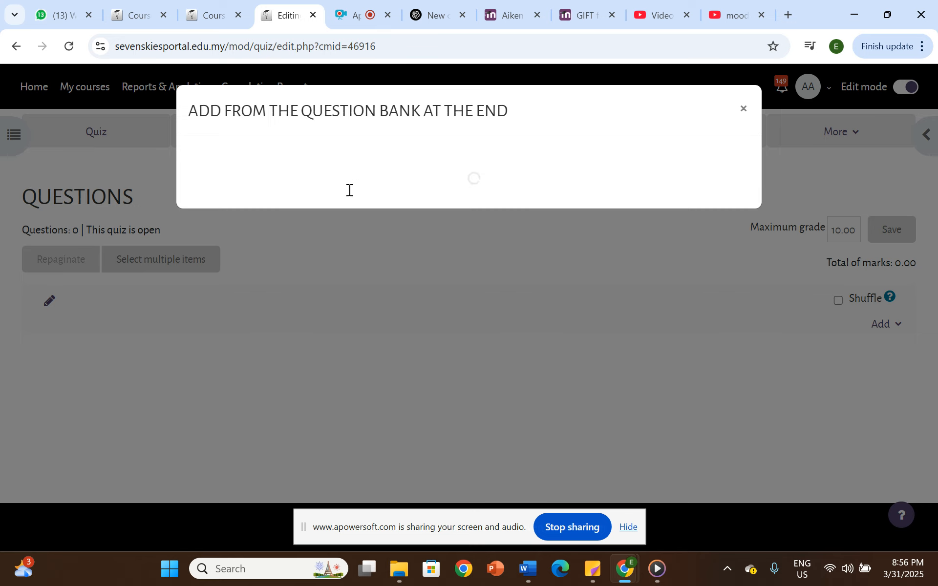
- Choose Chapter 2 as the category of question bank questions to add to the quiz
scroll(313, 210, "down", 1)
scroll(342, 193, "up", 1)
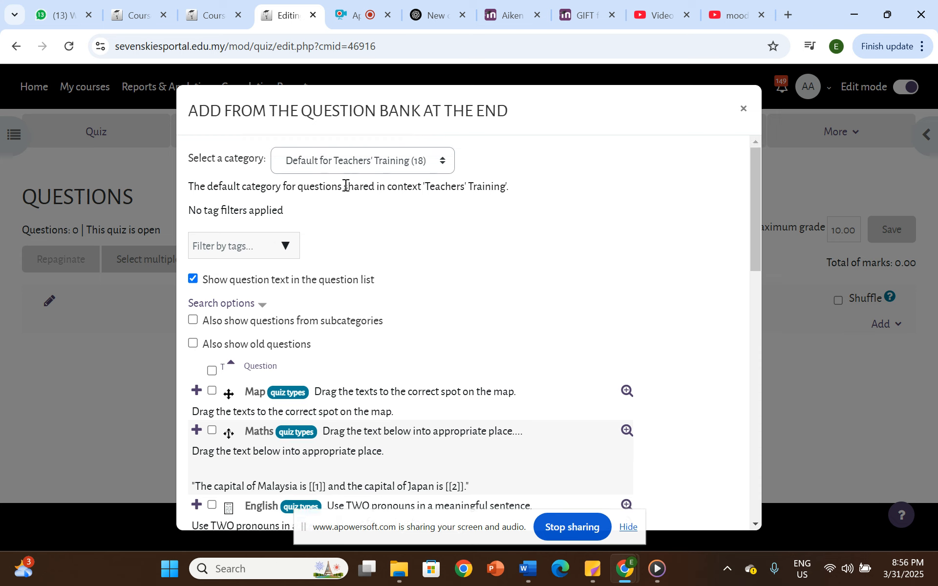
left_click(350, 163)
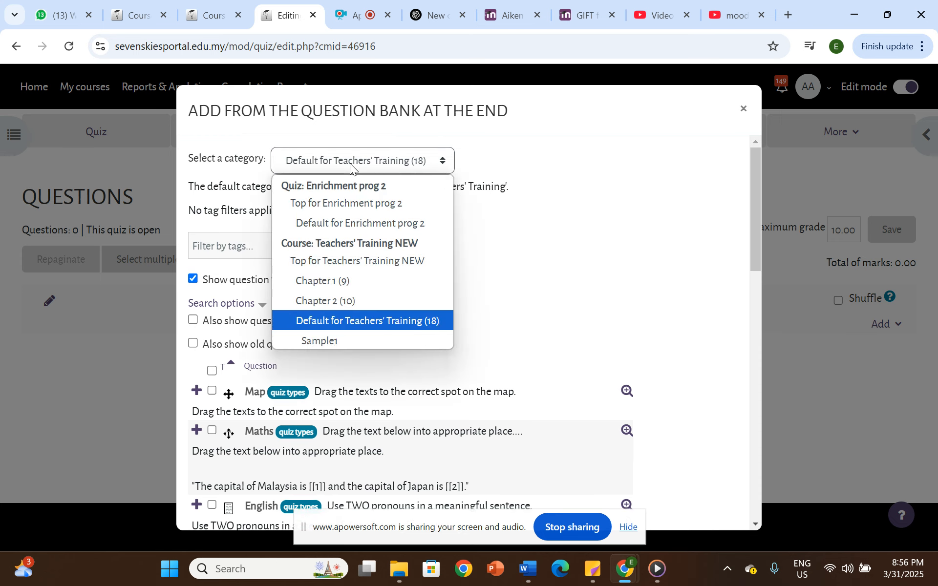
left_click(352, 299)
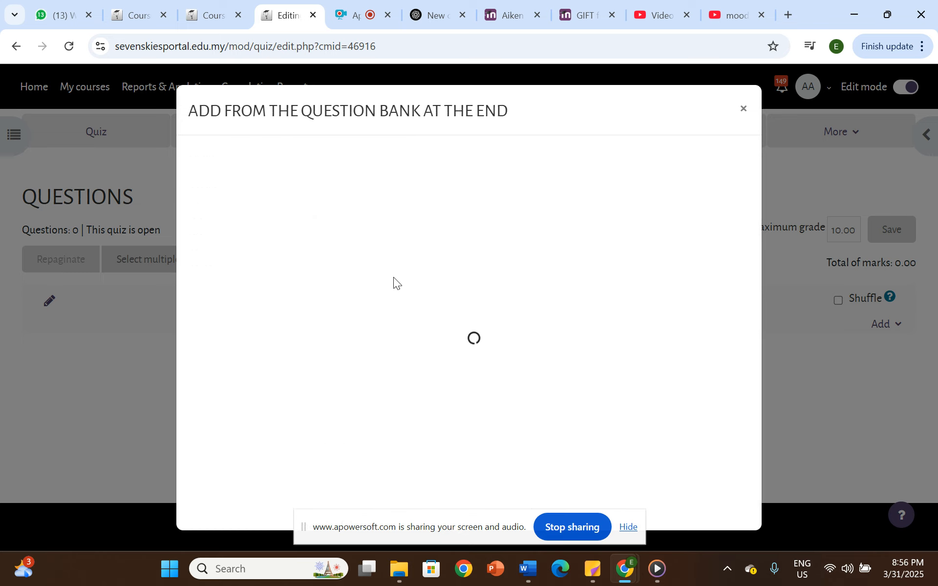
- Select the CLI-over-GUI preference, CLI example and GUI description questions plus Questions 4, 2 and 3 for the quiz
scroll(367, 347, "down", 5)
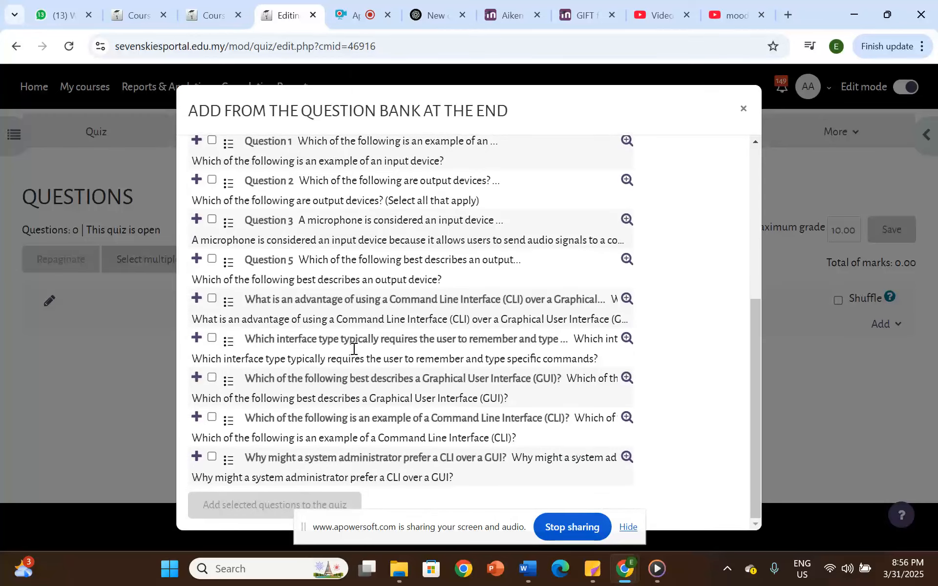
left_click(211, 458)
left_click(211, 418)
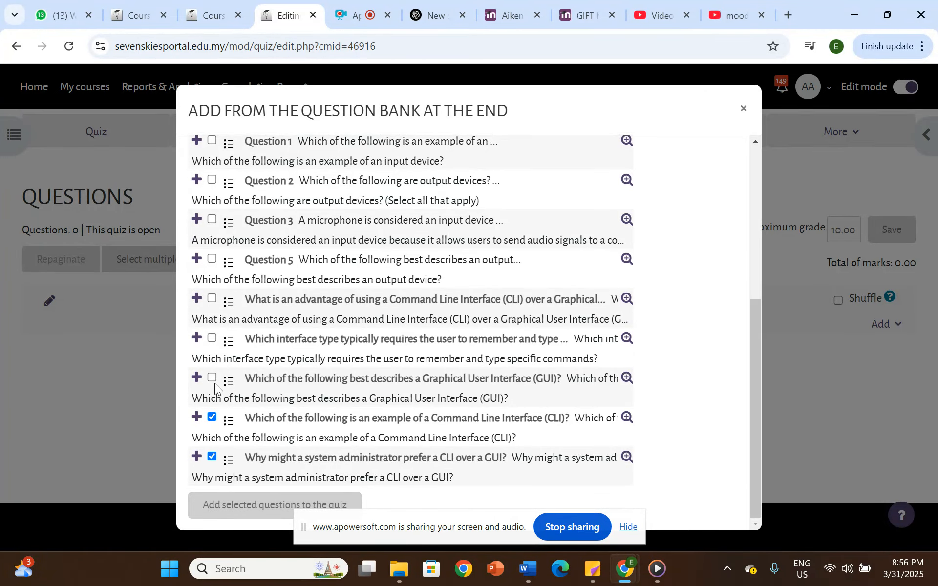
left_click(212, 377)
scroll(274, 333, "up", 3)
left_click(211, 246)
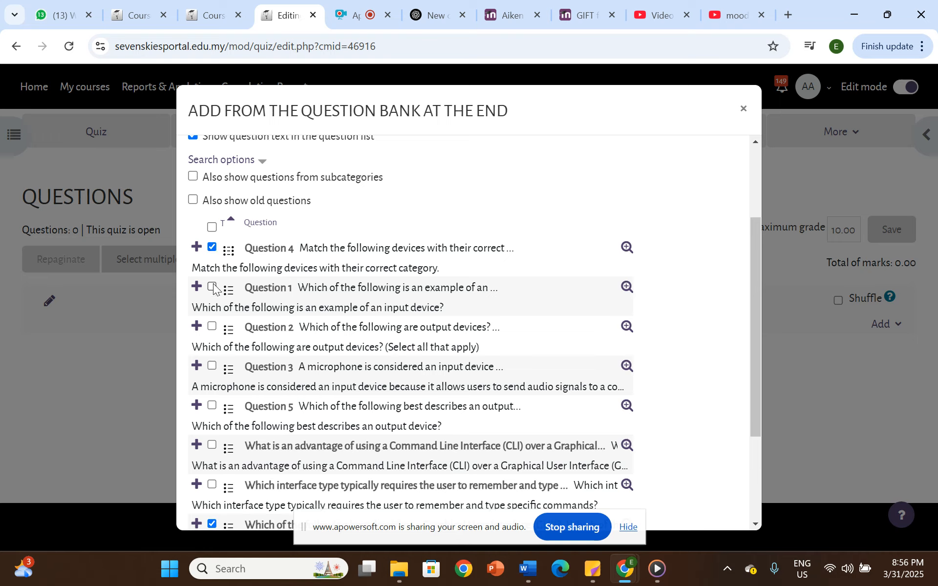
left_click(212, 329)
left_click(213, 367)
- Preview Question 3, trying answers F and T, and preview the Command Line Interface example question, closing each preview
left_click(626, 367)
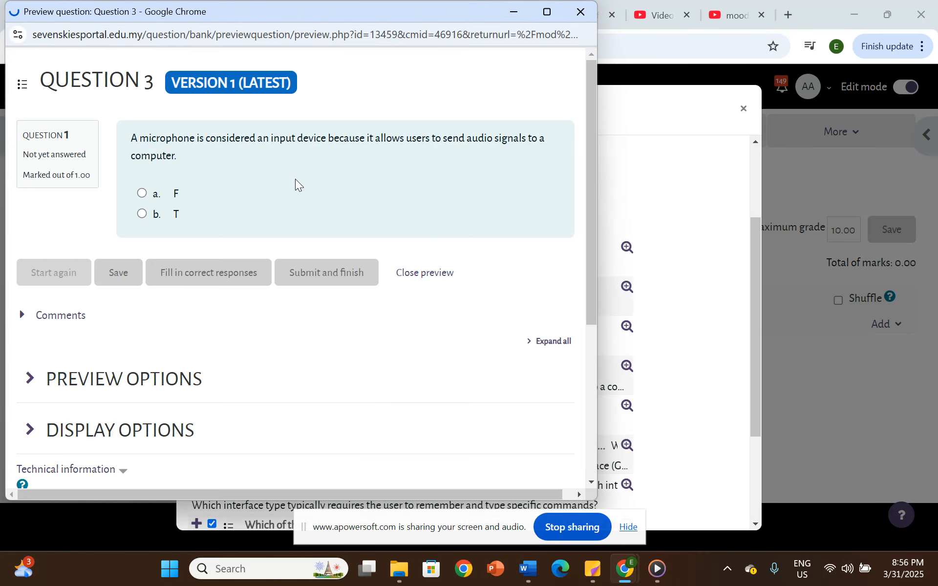
left_click(142, 193)
left_click(143, 214)
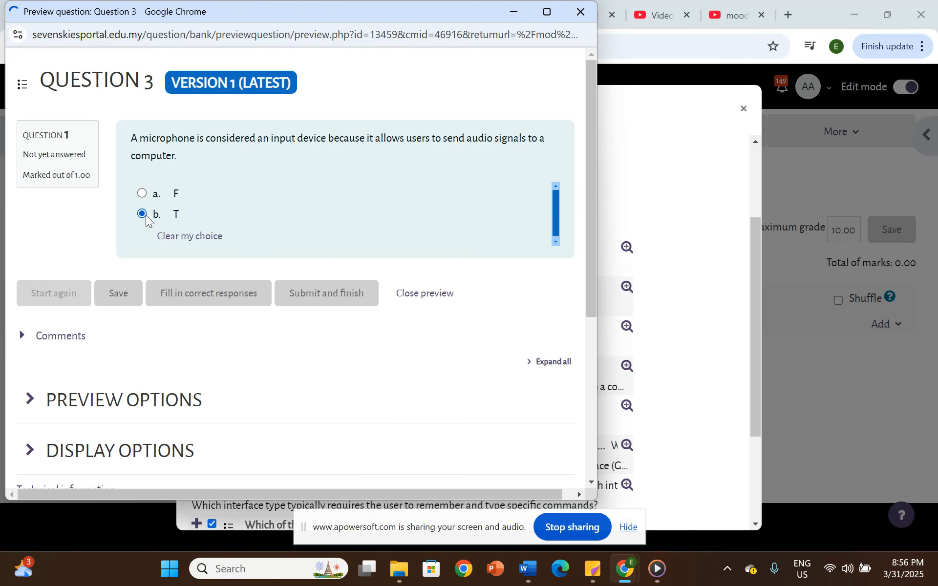
left_click(581, 12)
scroll(546, 355, "down", 3)
left_click(627, 418)
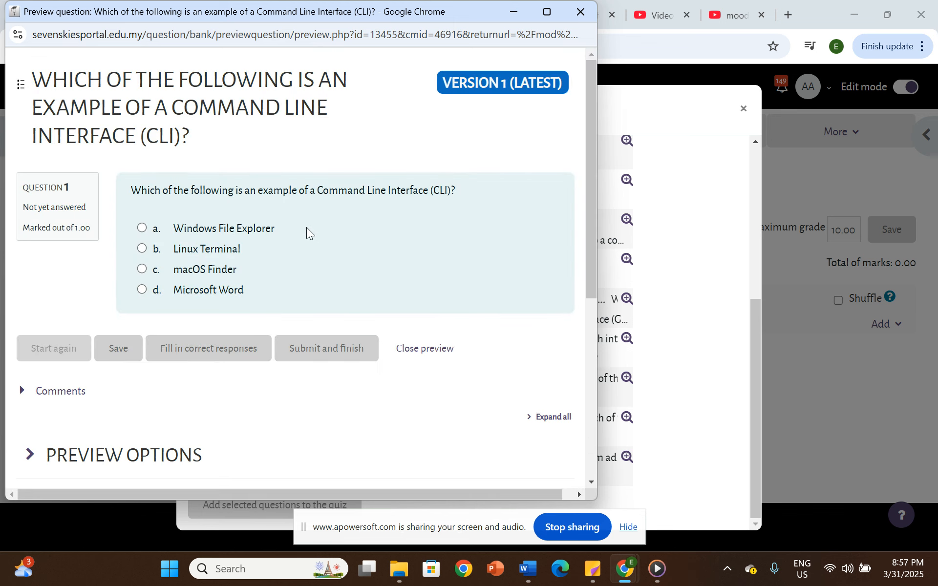
left_click(580, 12)
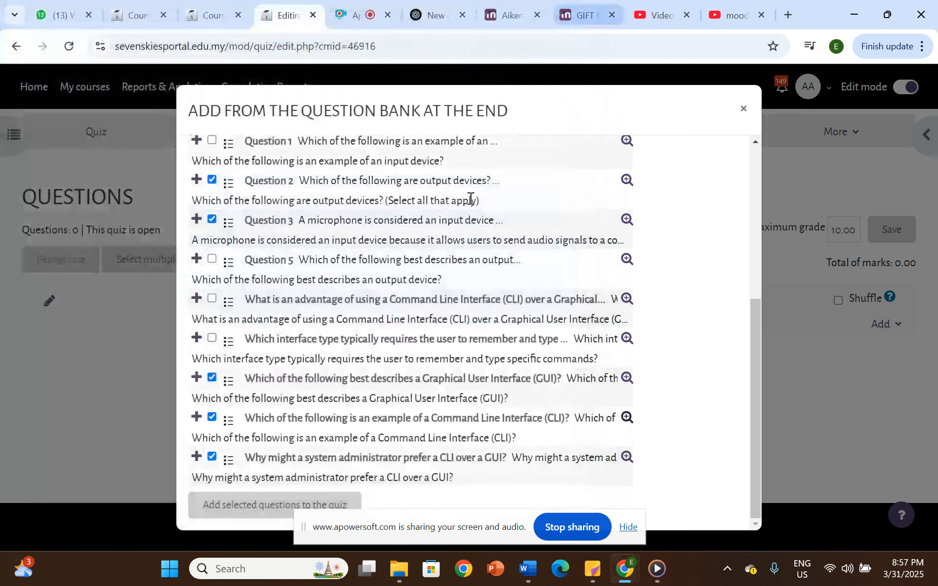
- Add the selected questions to the quiz and check the resulting question list
left_click(237, 507)
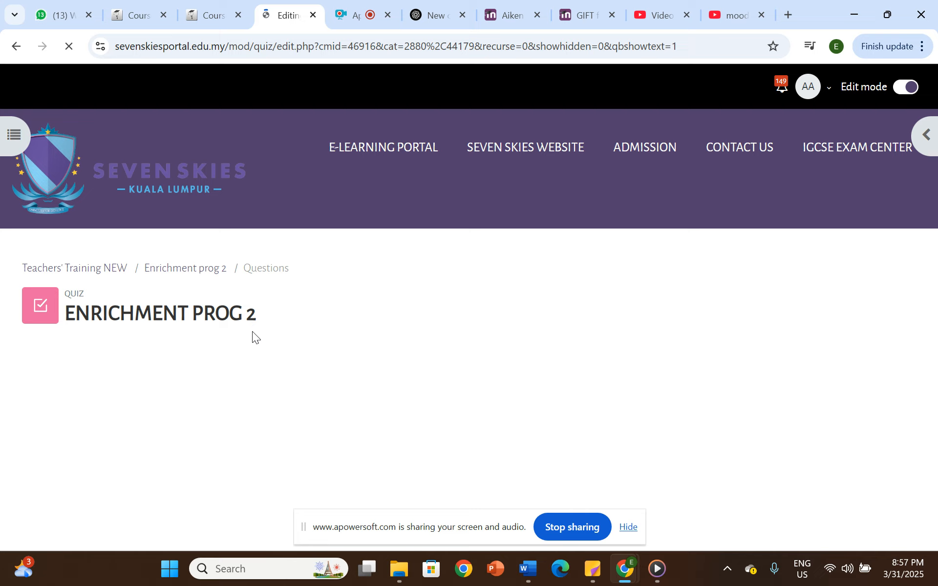
scroll(404, 316, "down", 10)
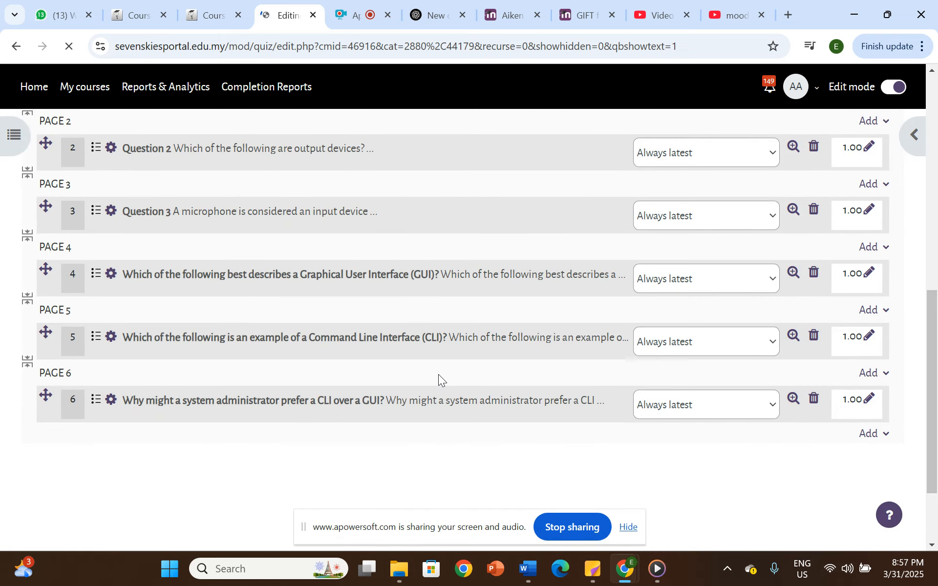
scroll(321, 307, "up", 5)
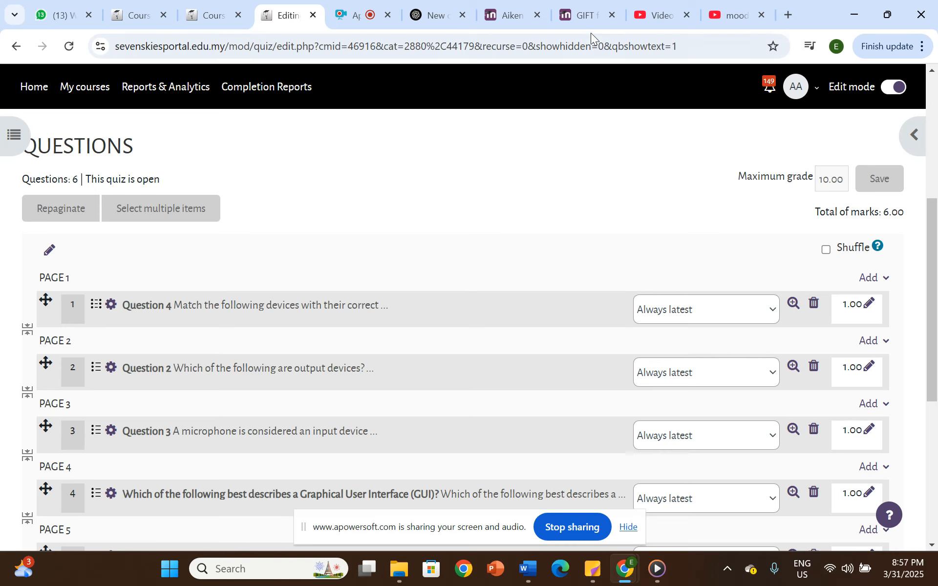
left_click(355, 16)
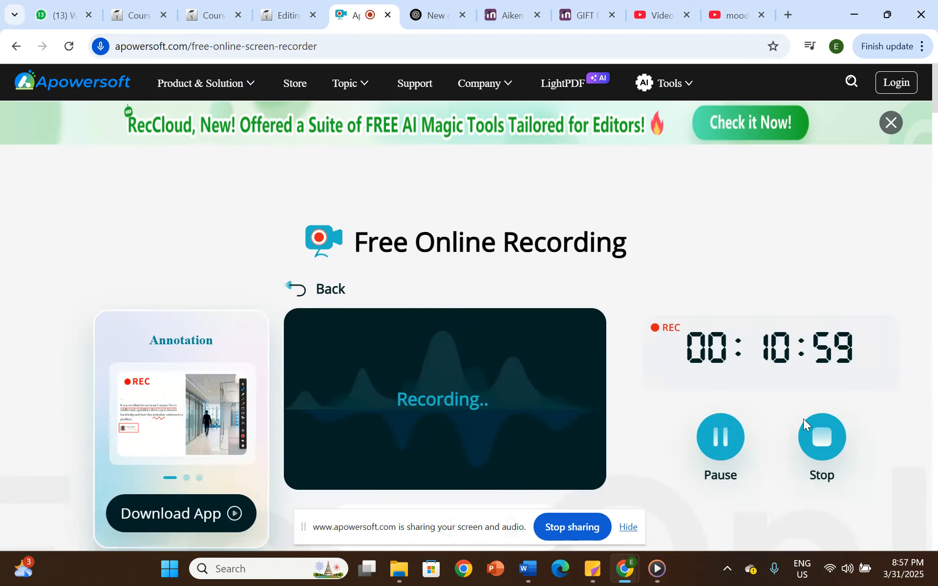